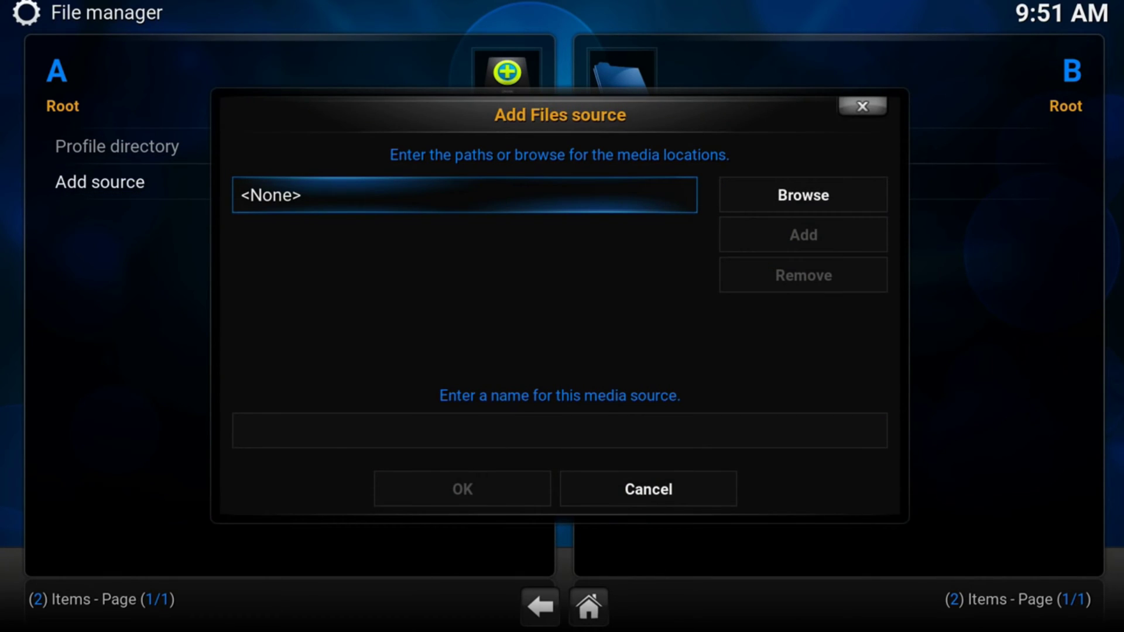
key("Return")
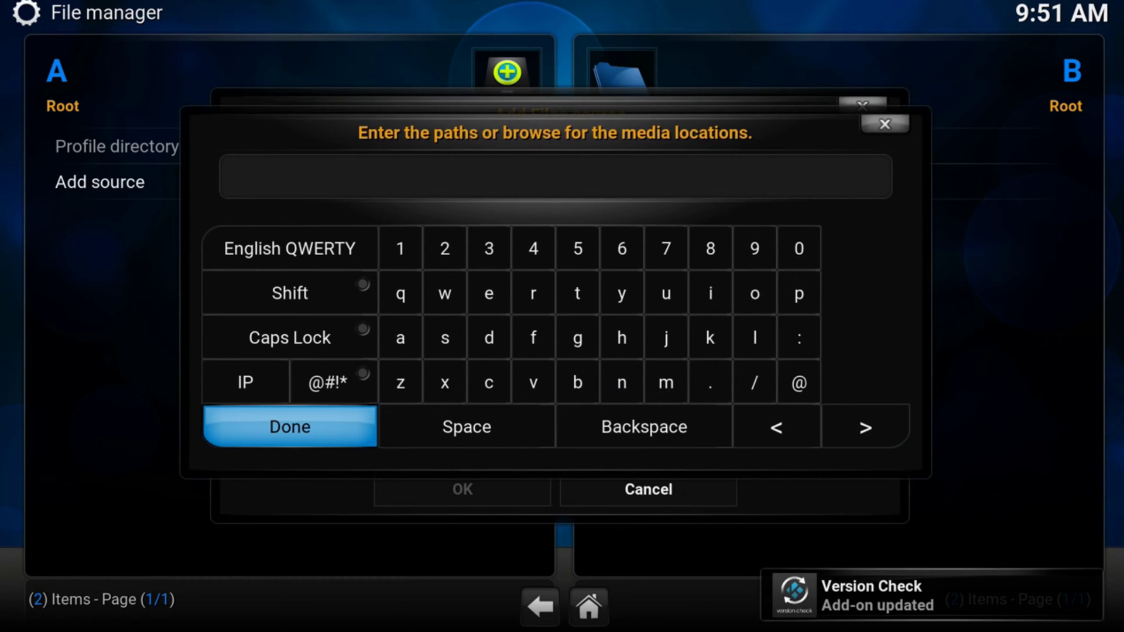
type("htp")
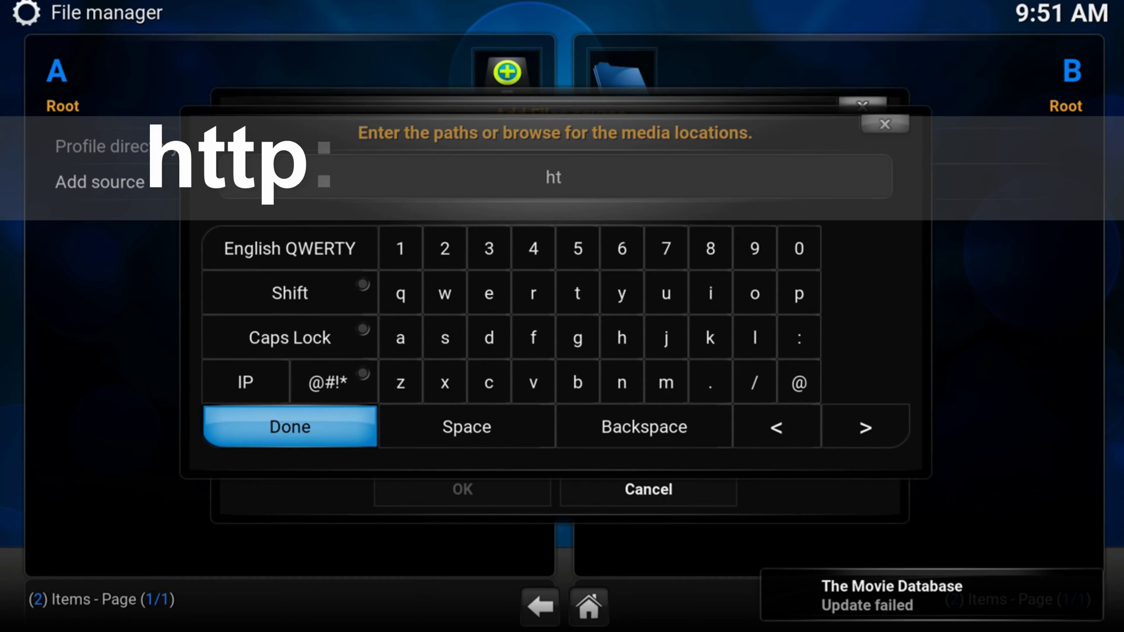
key("BackSpace")
type("tp://")
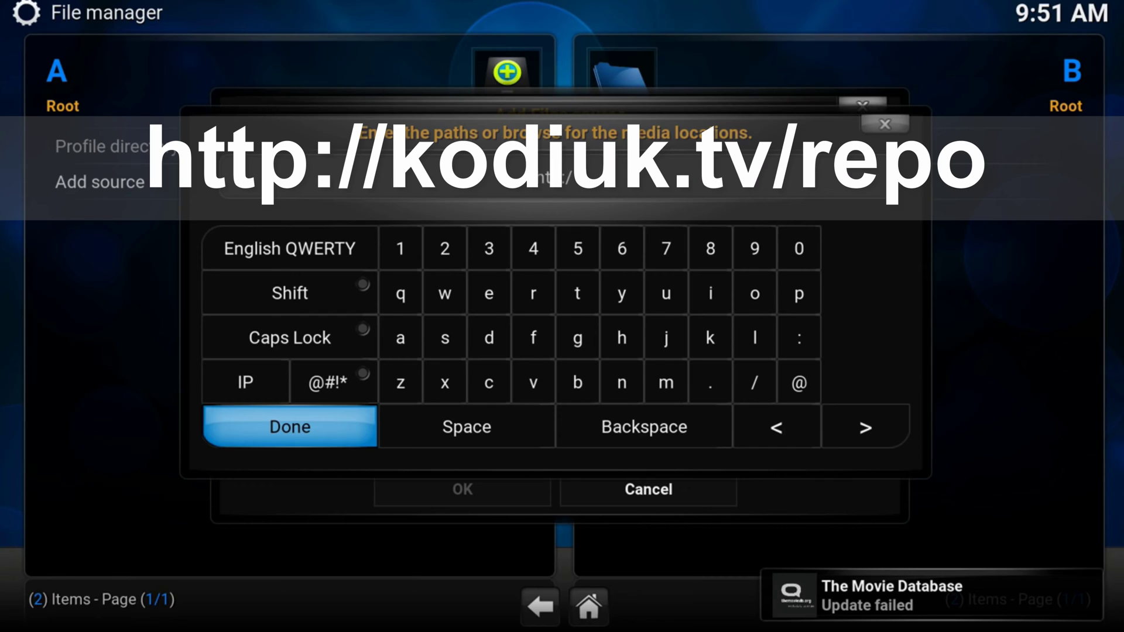
type("ko")
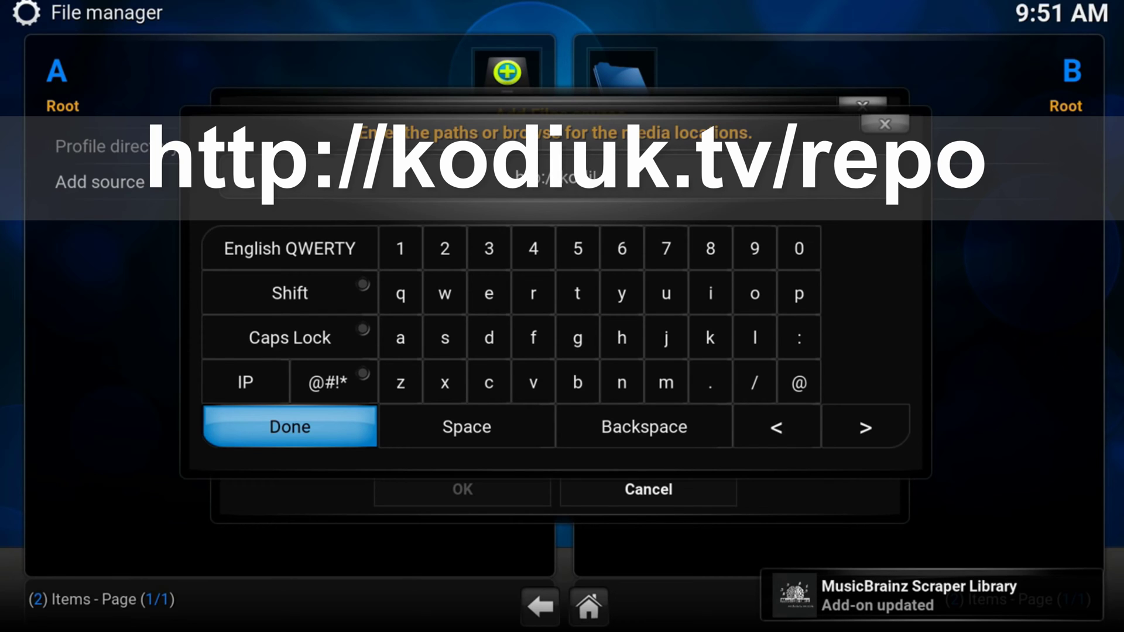
type("diuk.tv")
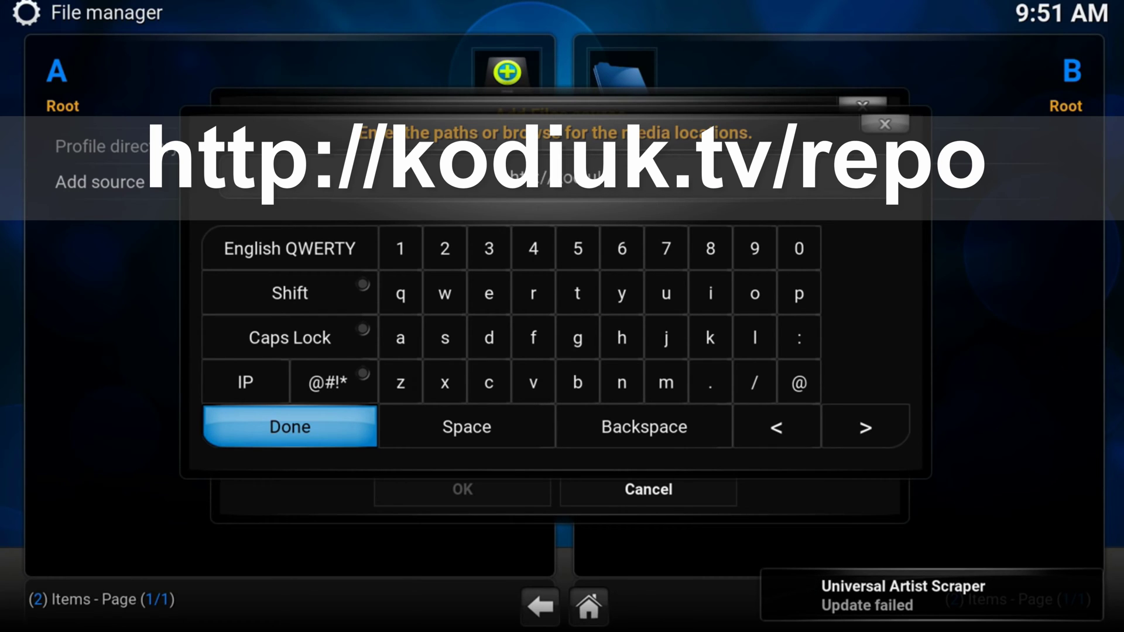
type("/repo")
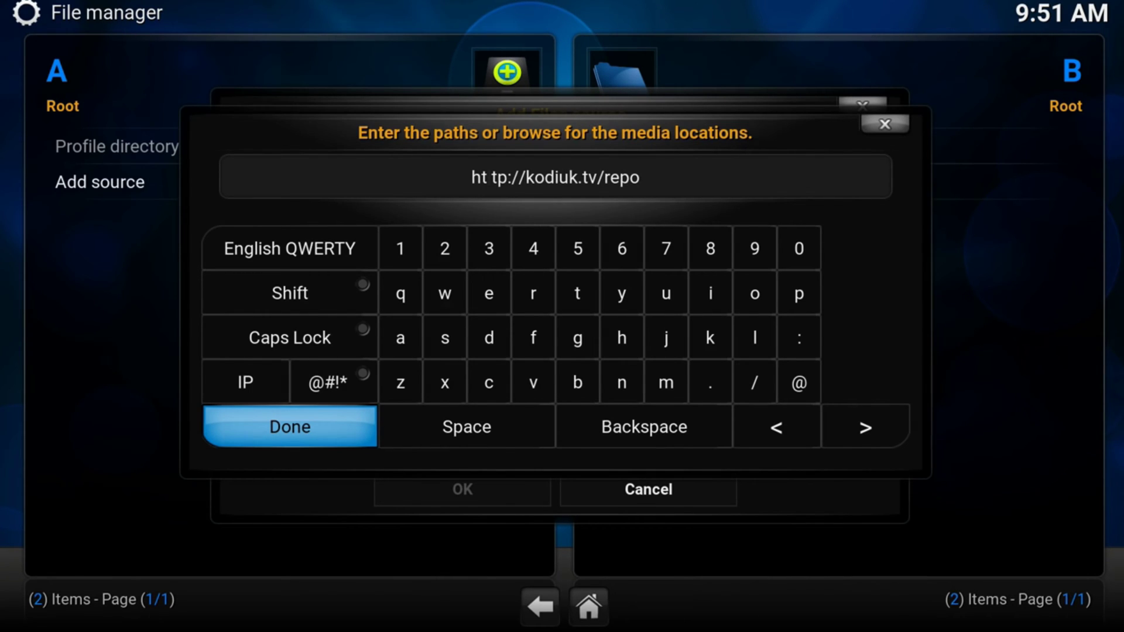
key("Return")
Step: Rename the source from 'repo' to 'nemesis' and save it
key("Down")
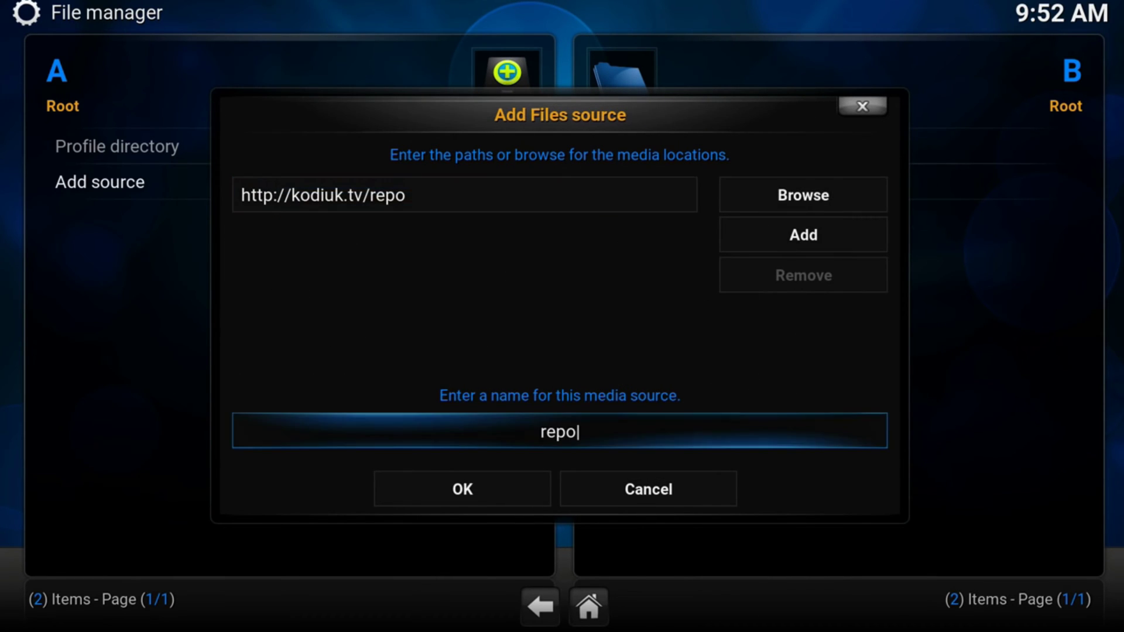
key("Return")
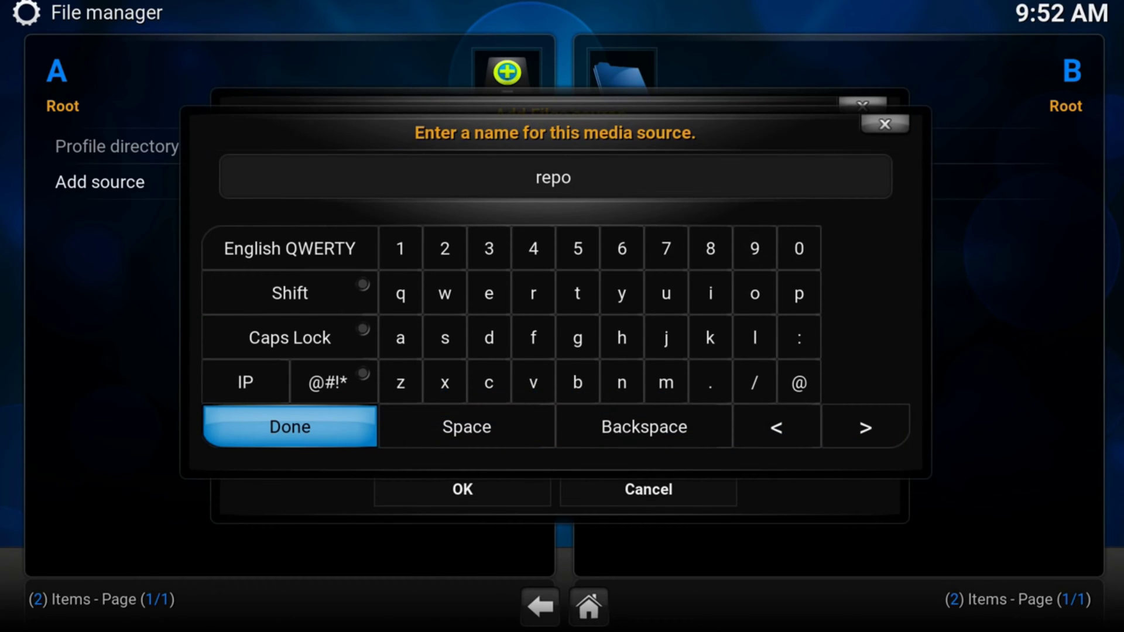
key("BackSpace")
key("BackSpace")
key("BackSpace")
key("BackSpace")
type("nemesis")
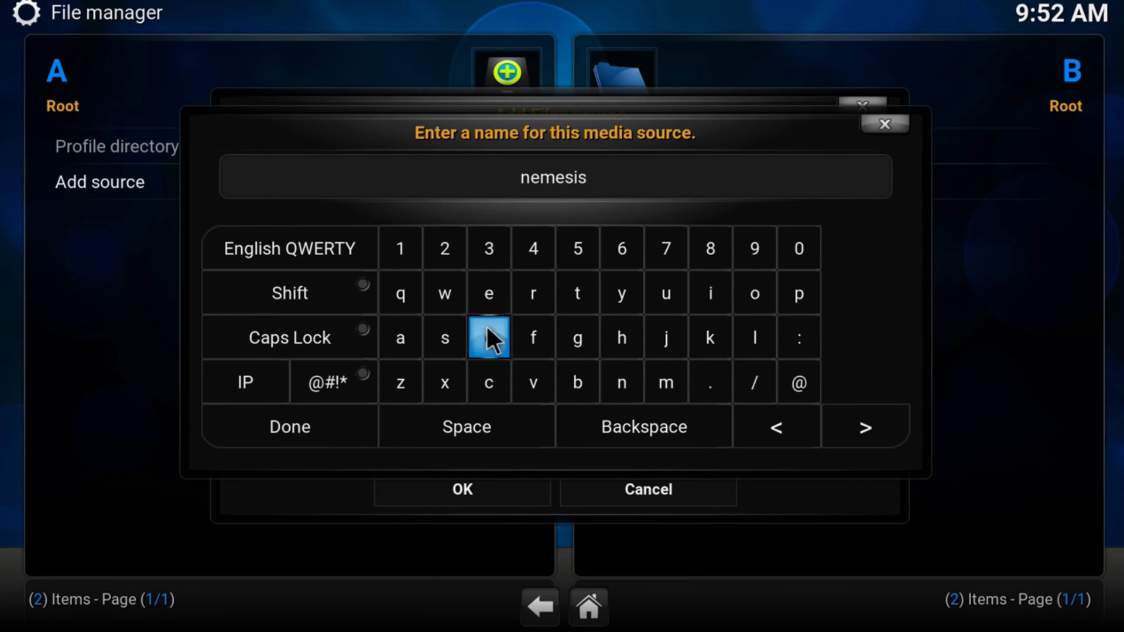
left_click(299, 428)
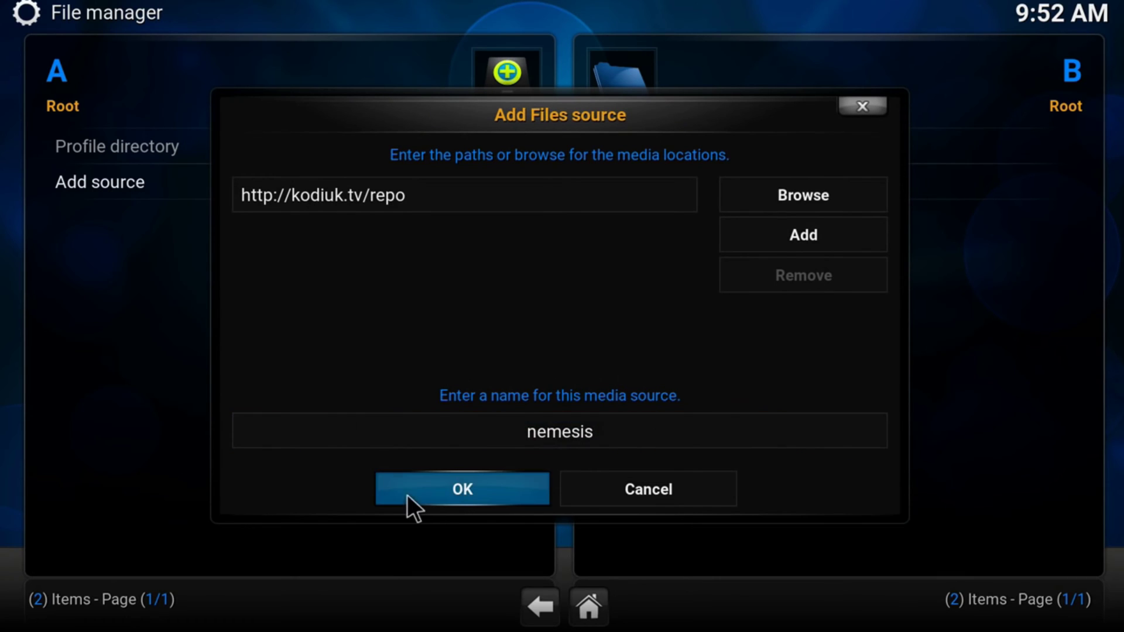
left_click(453, 489)
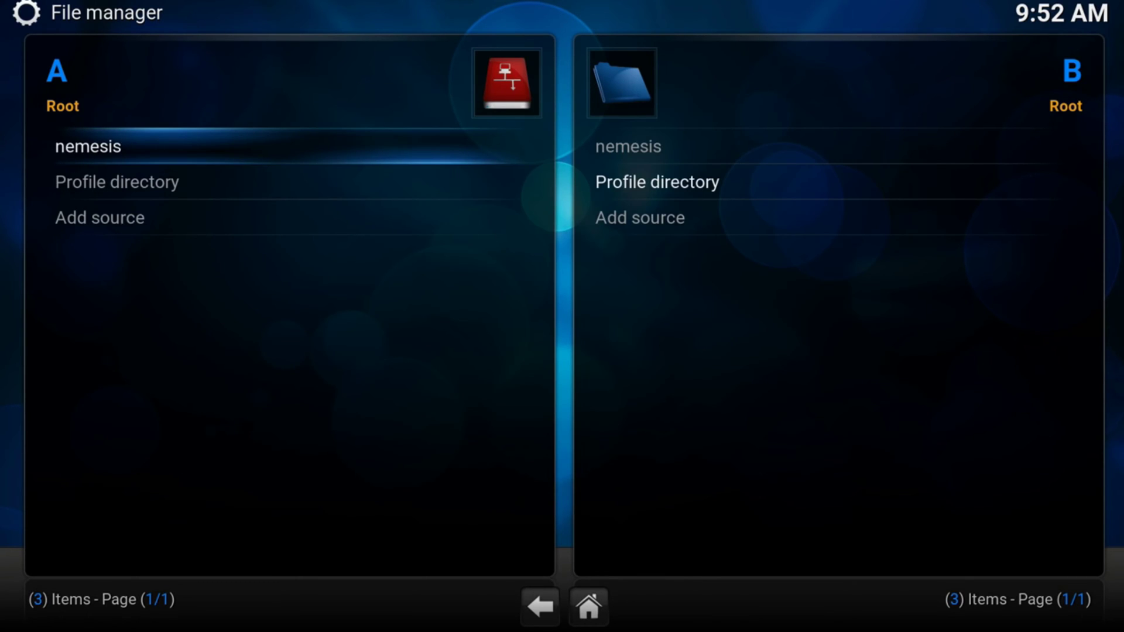
key("Escape")
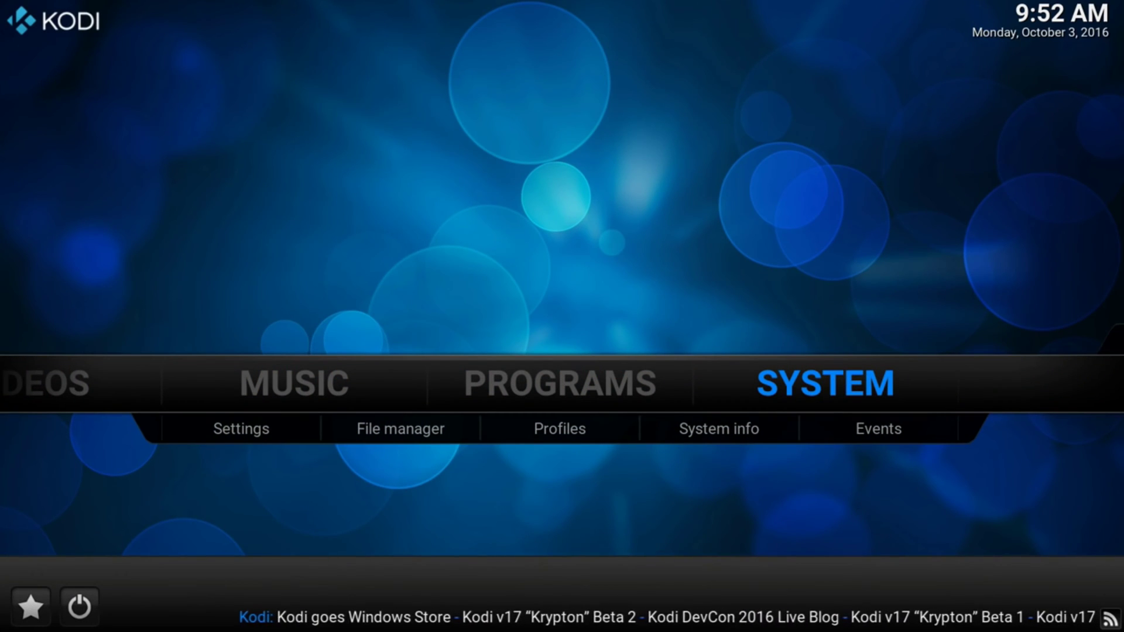
Step: Go to Settings > Add-ons and choose Install from zip file
key("Down")
key("Left")
key("Return")
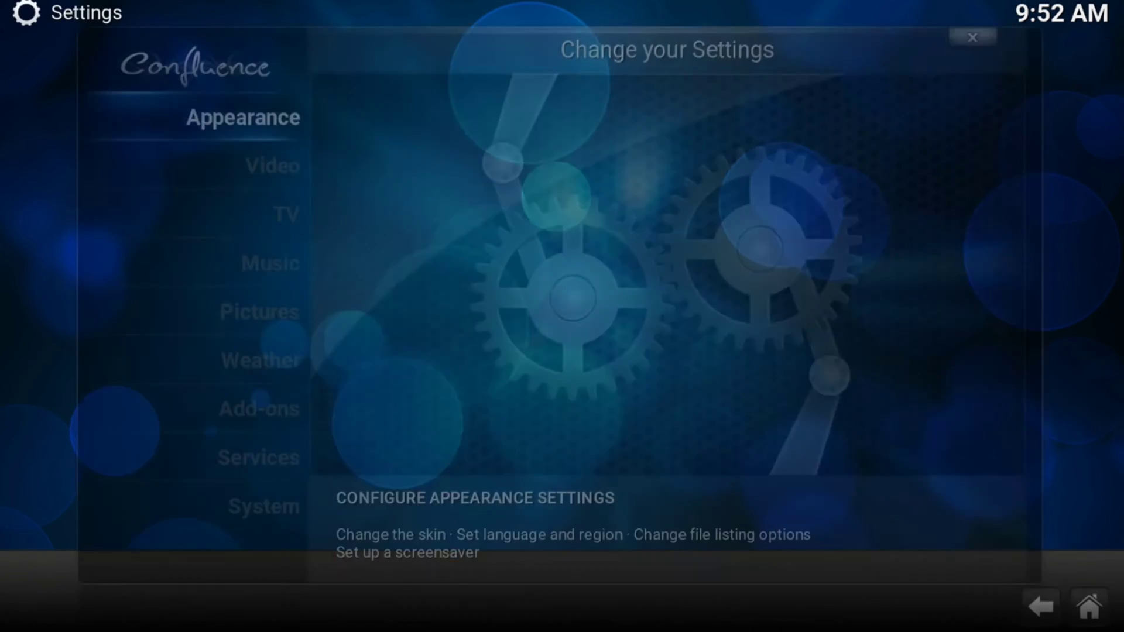
key("Down")
key("Down")
key("Down")
key("Down")
key("Down")
key("Down")
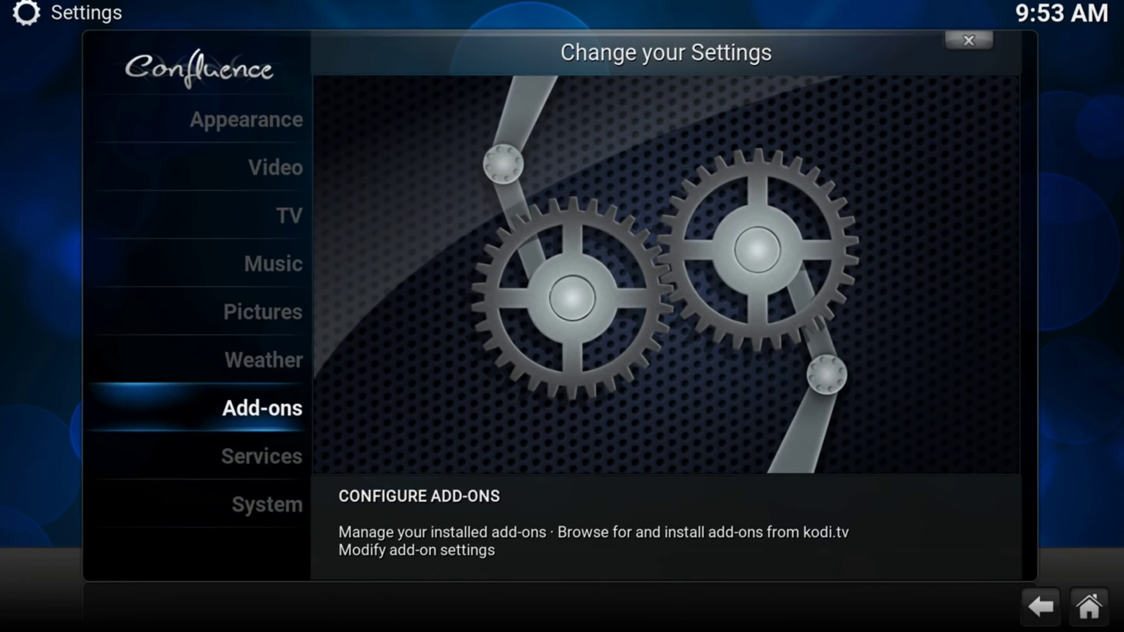
key("Return")
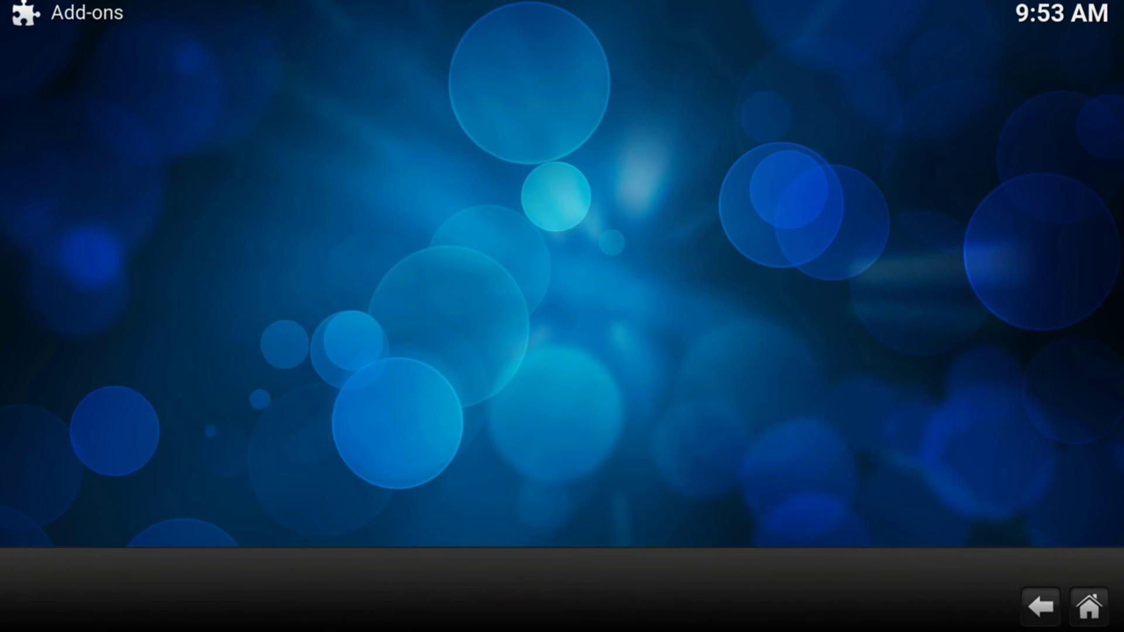
key("Down")
key("Down")
Step: Install repository.kodiuktv-1.0.0.zip from the nemesis source
key("Down")
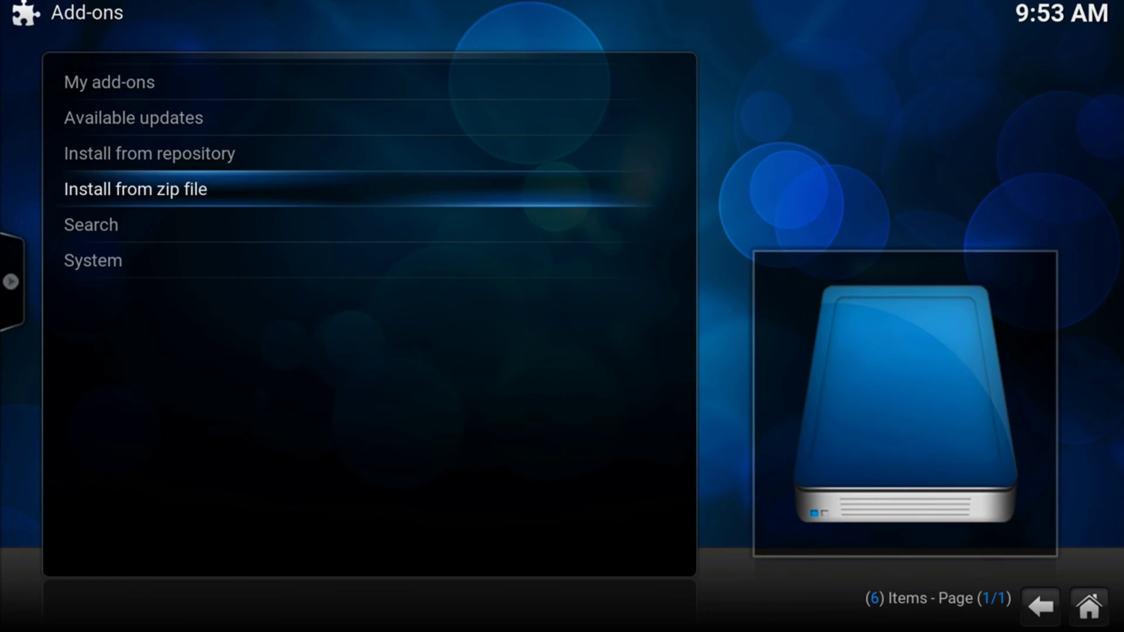
key("Return")
key("Down")
key("Down")
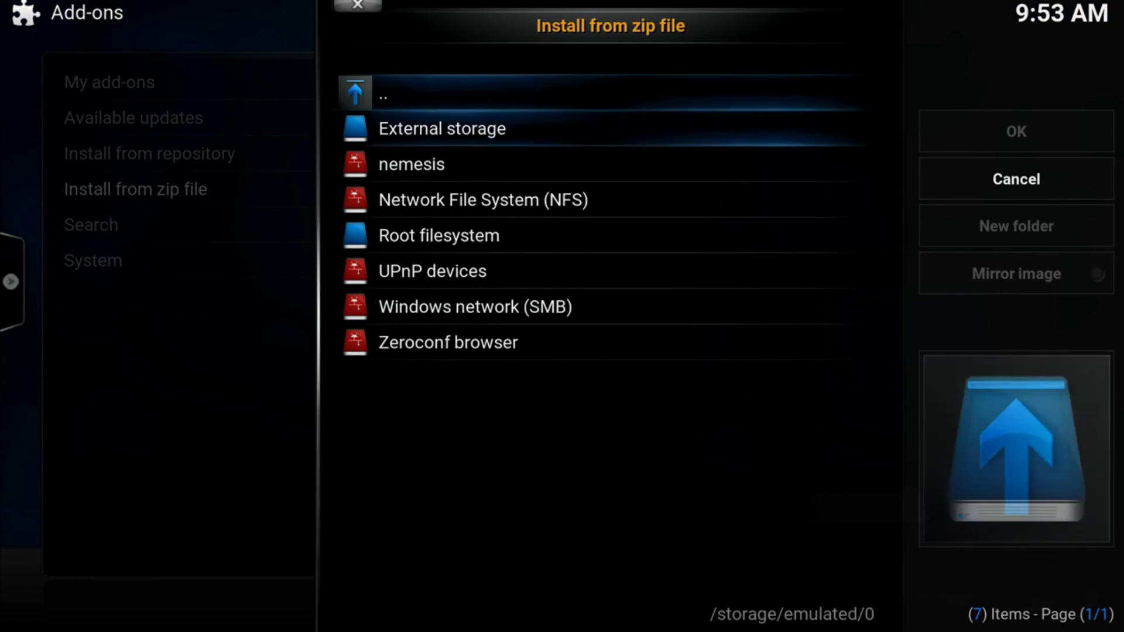
key("Return")
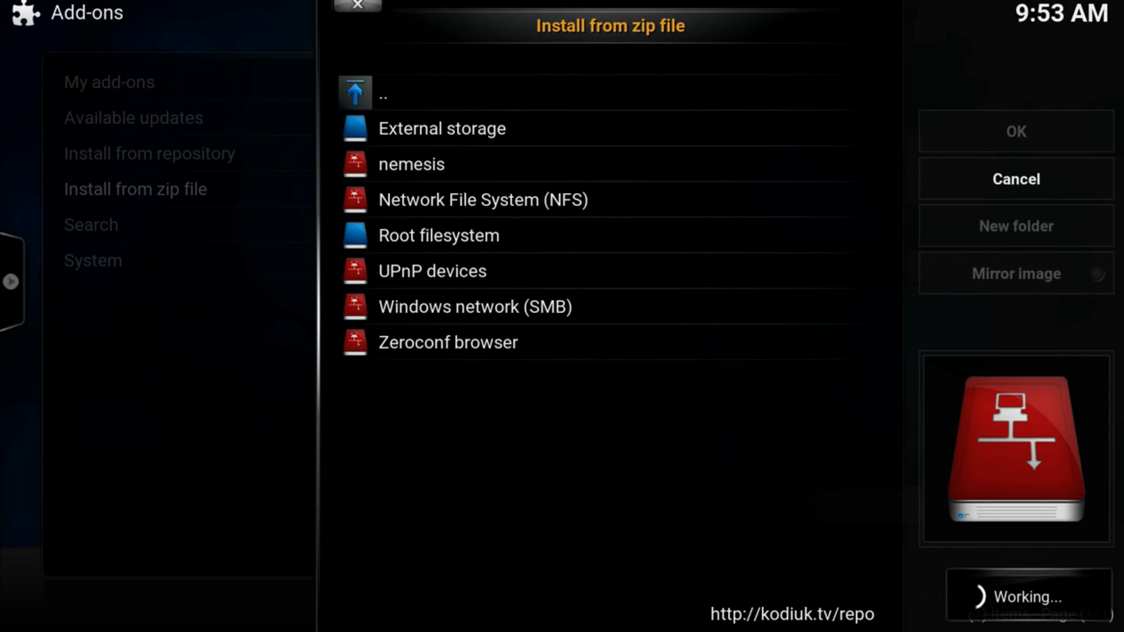
key("Down")
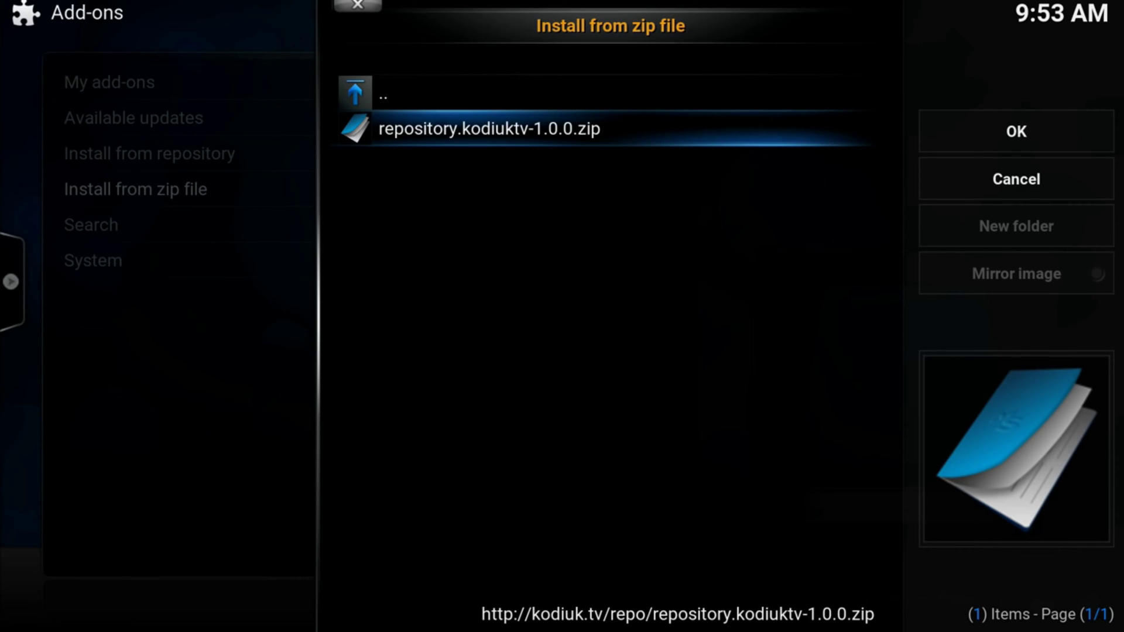
key("Return")
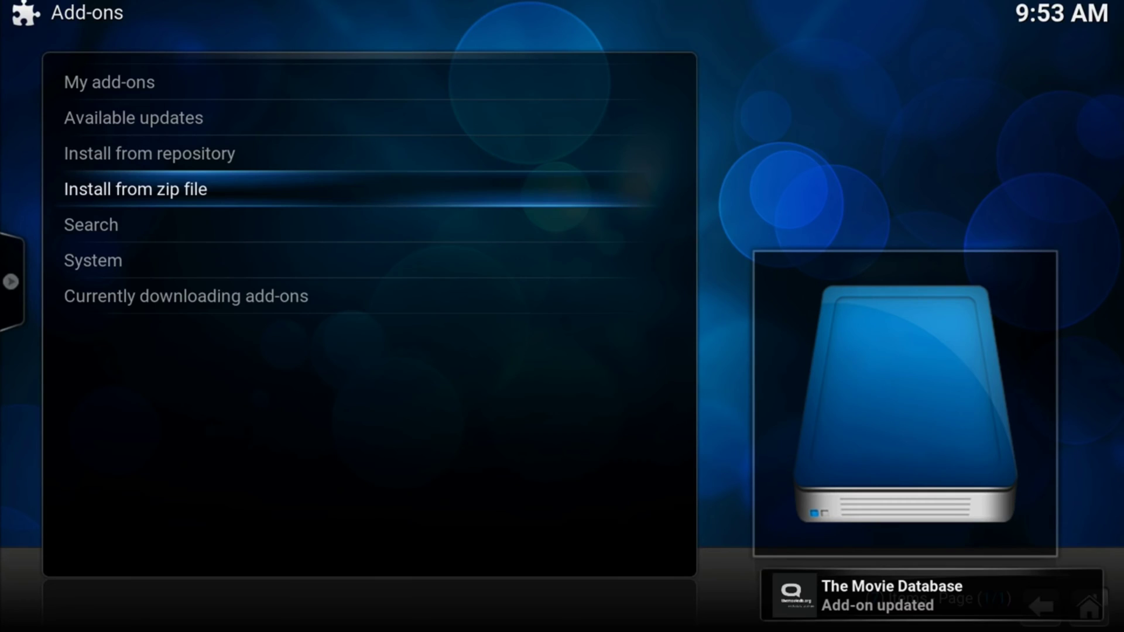
key("Up")
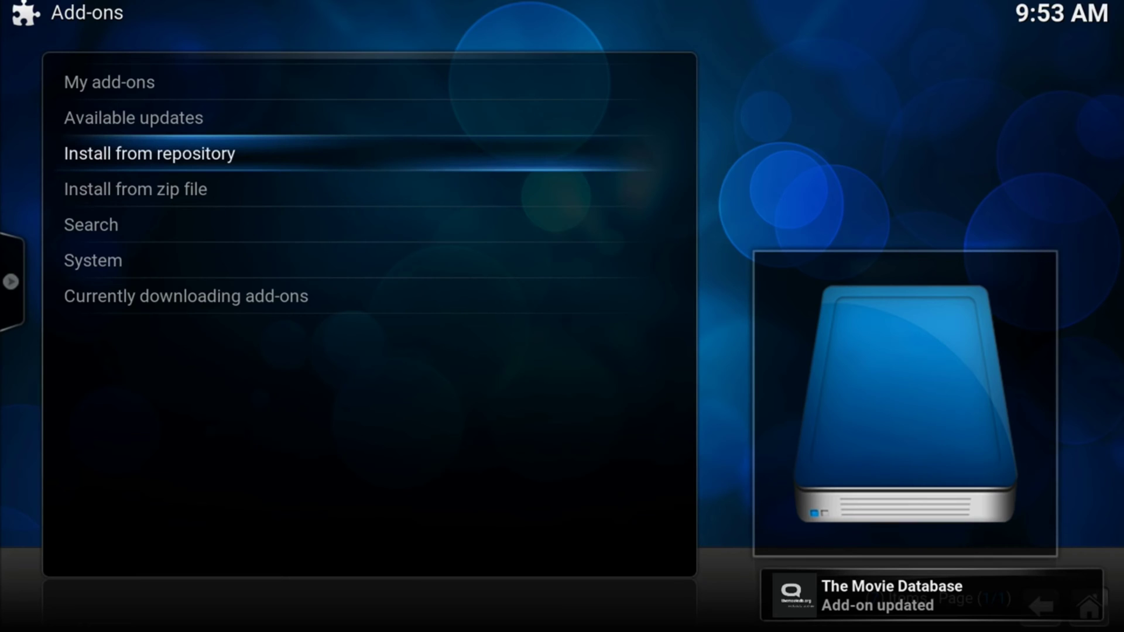
Step: Install KodiUK TV Wizard from the KODIUKTV Repo's program add-ons
key("Return")
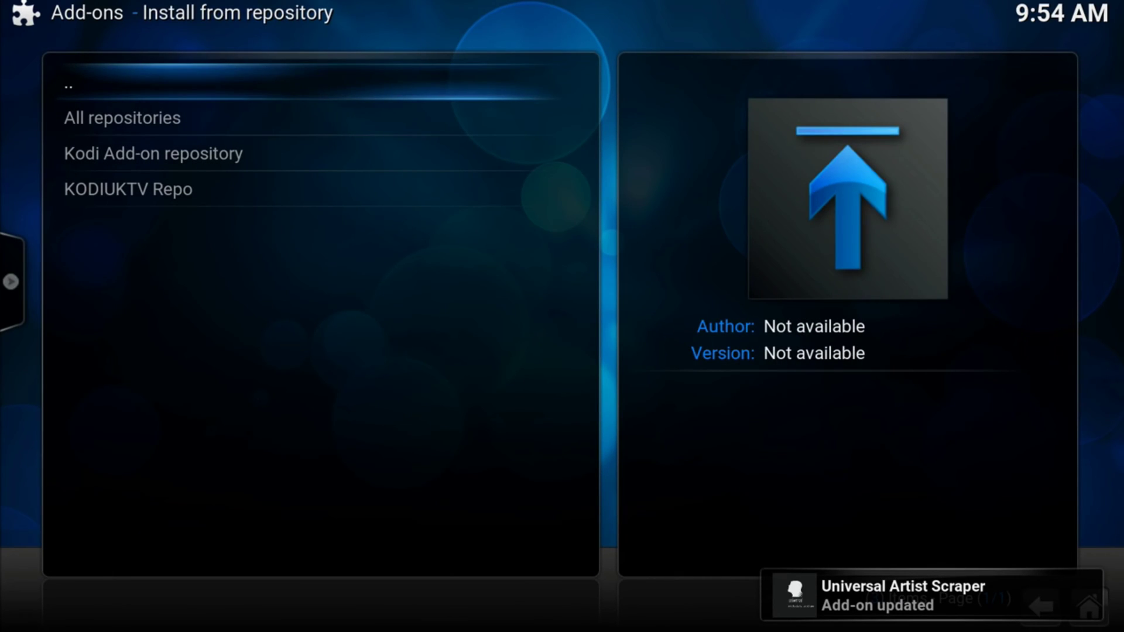
key("Down")
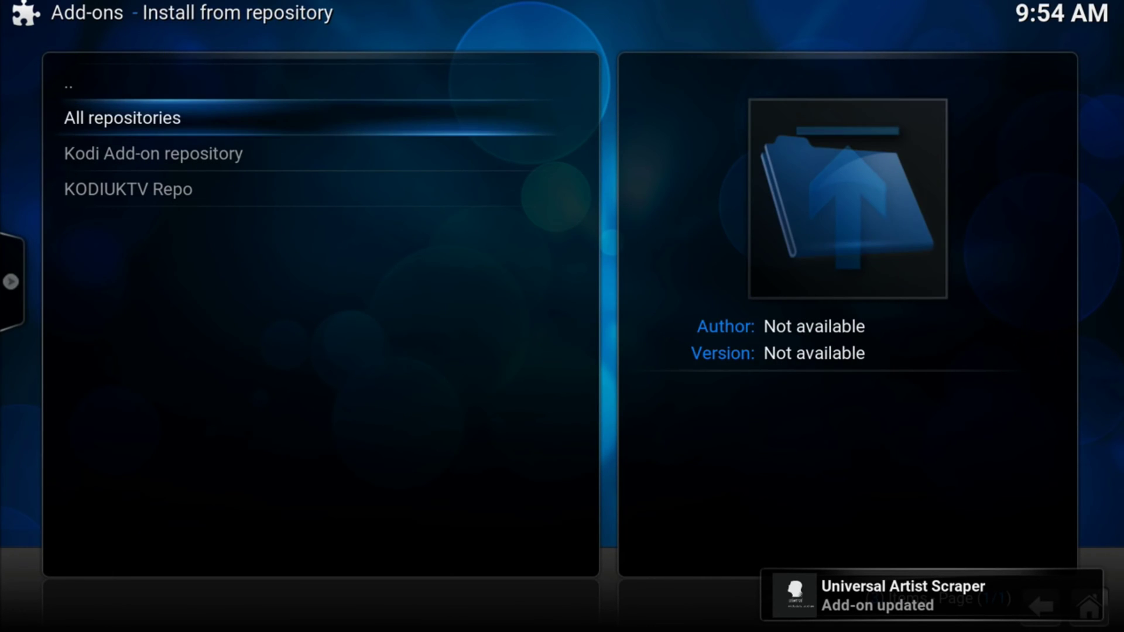
key("Down")
key("Down")
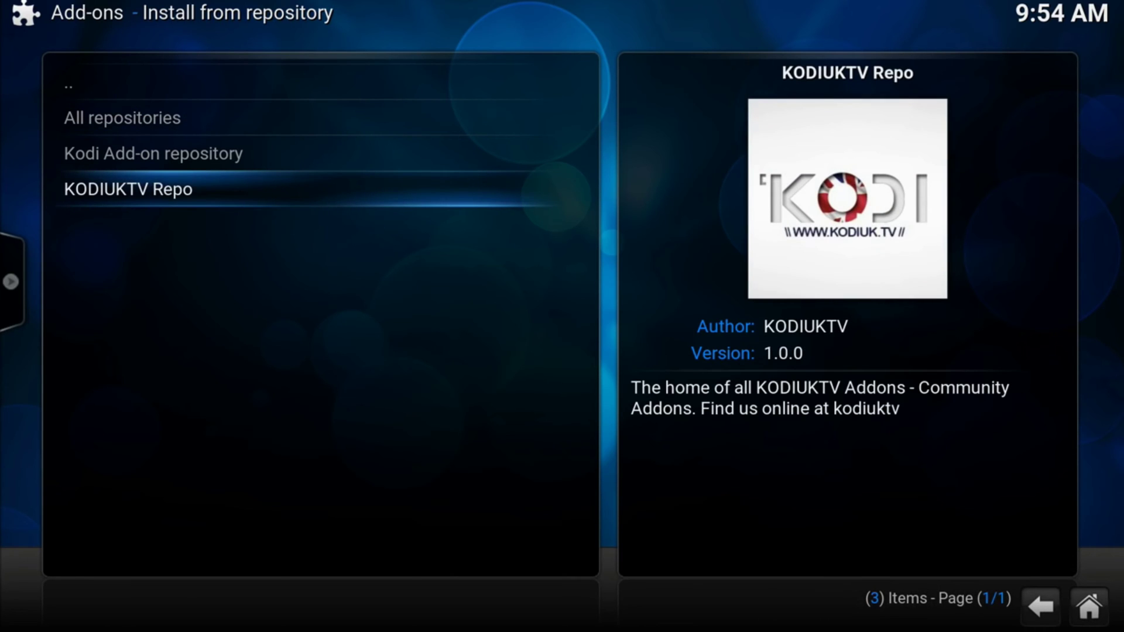
key("Return")
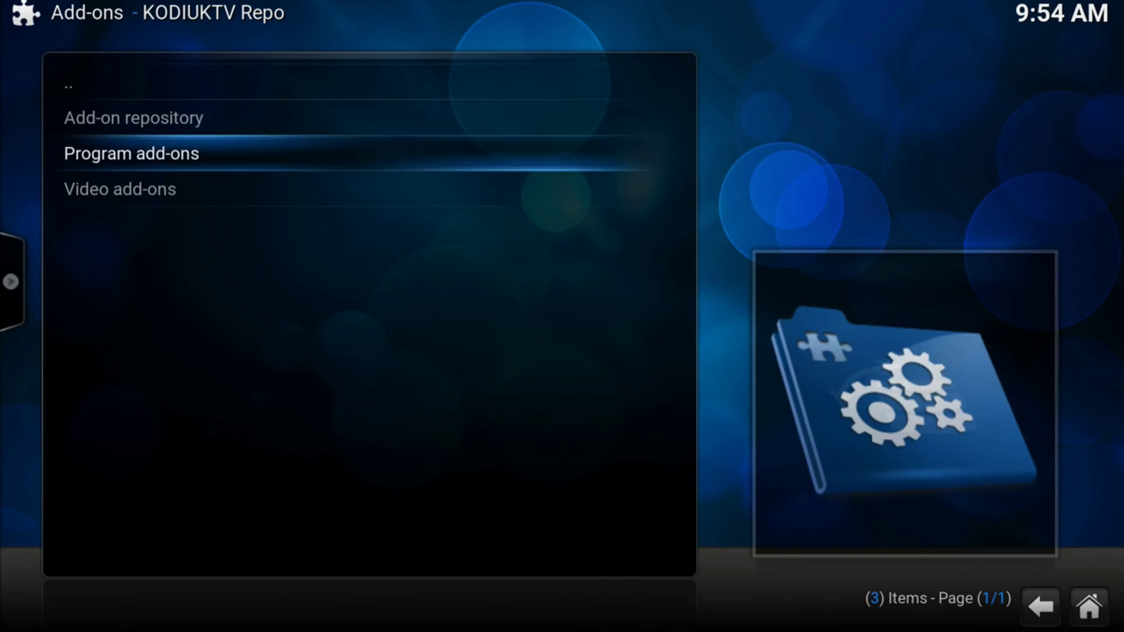
key("Return")
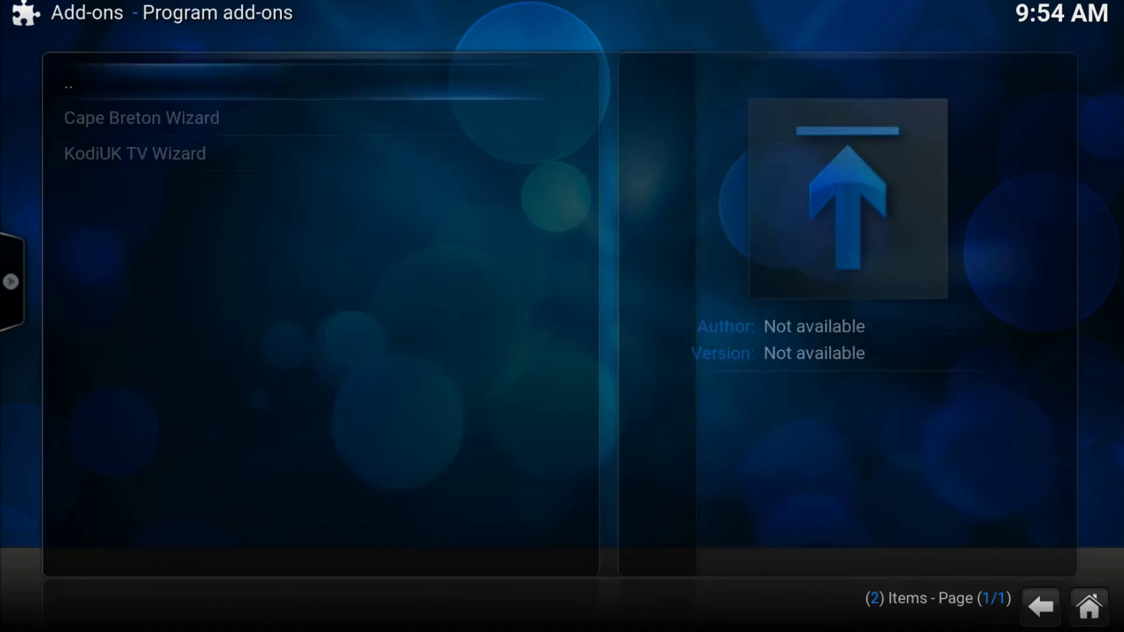
key("Down")
key("Down")
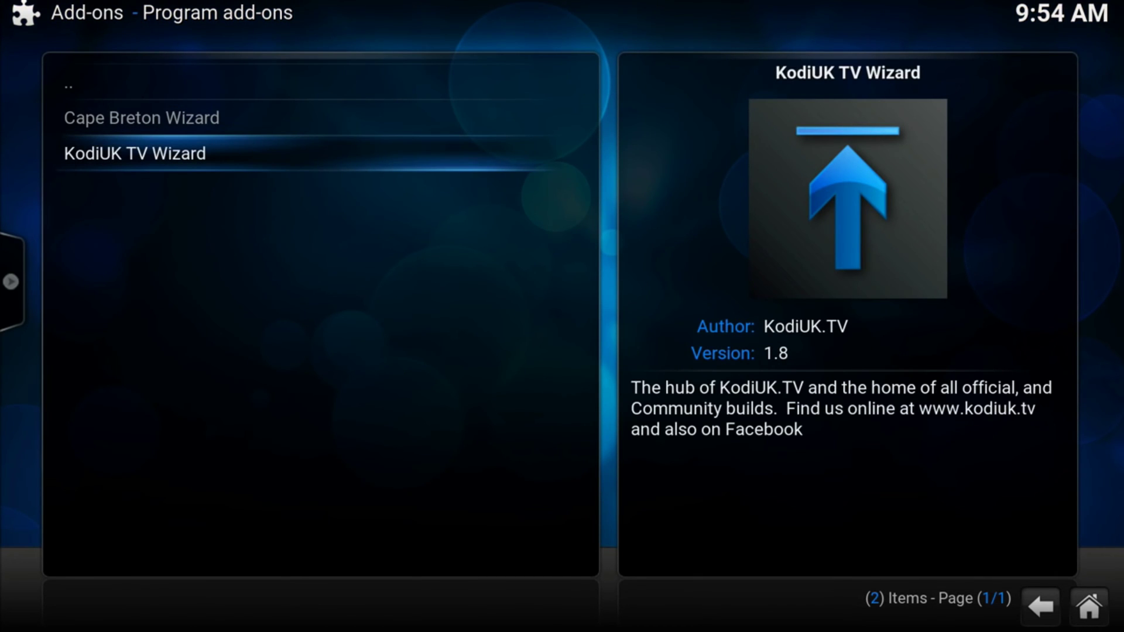
key("Return")
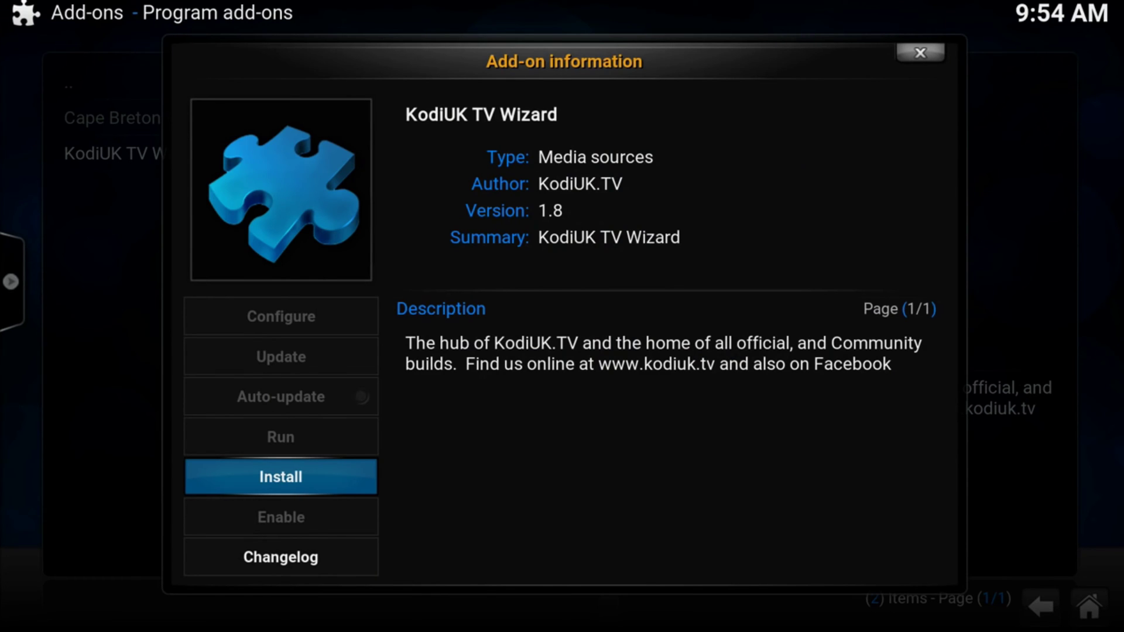
key("Return")
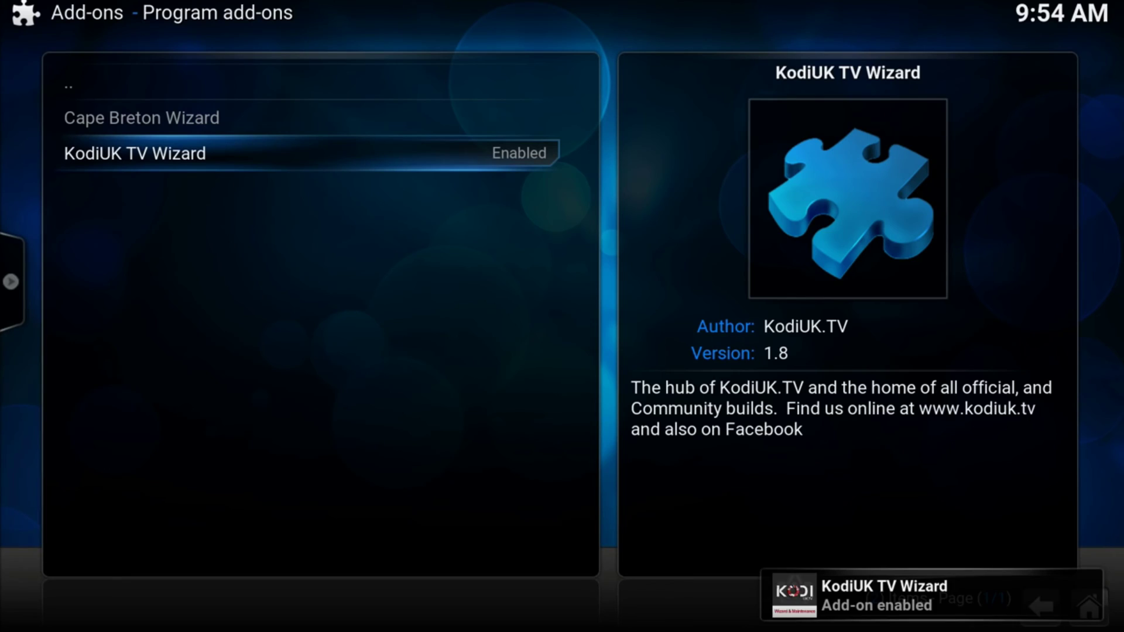
Step: Launch KodiUK TV Wizard from Programs > Program add-ons and open Kodi UK TV Builds
key("Escape")
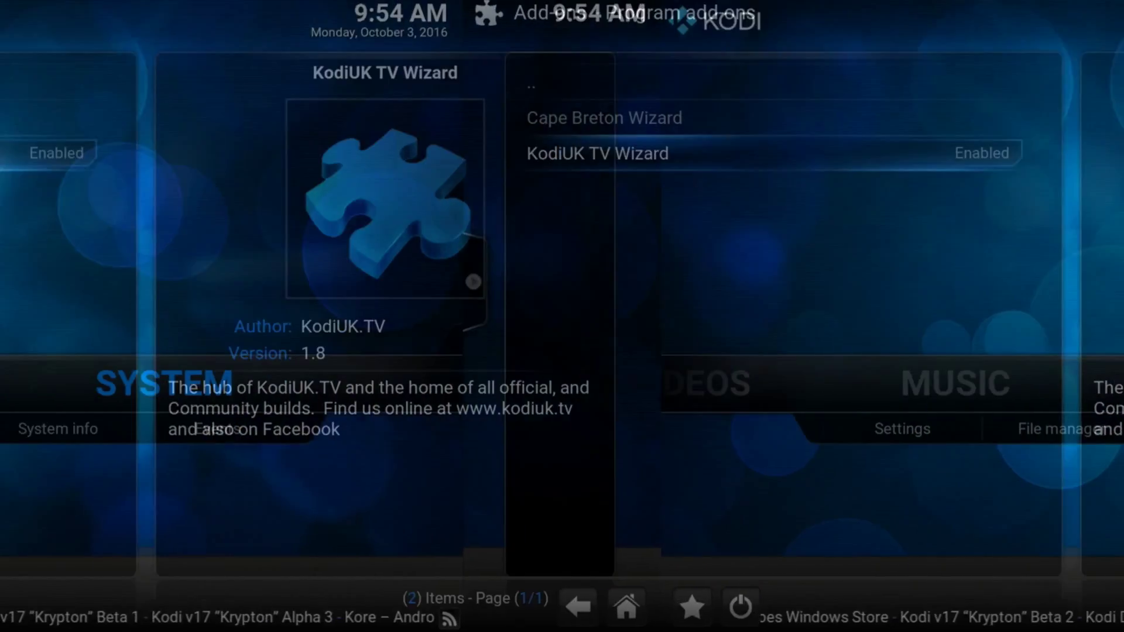
key("Left")
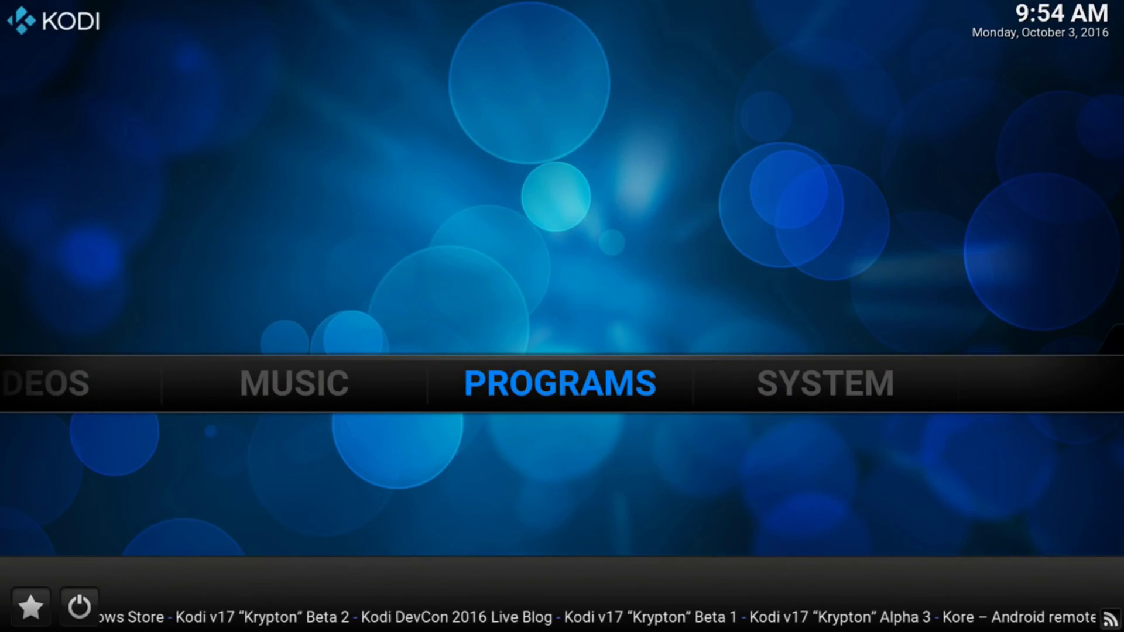
key("Return")
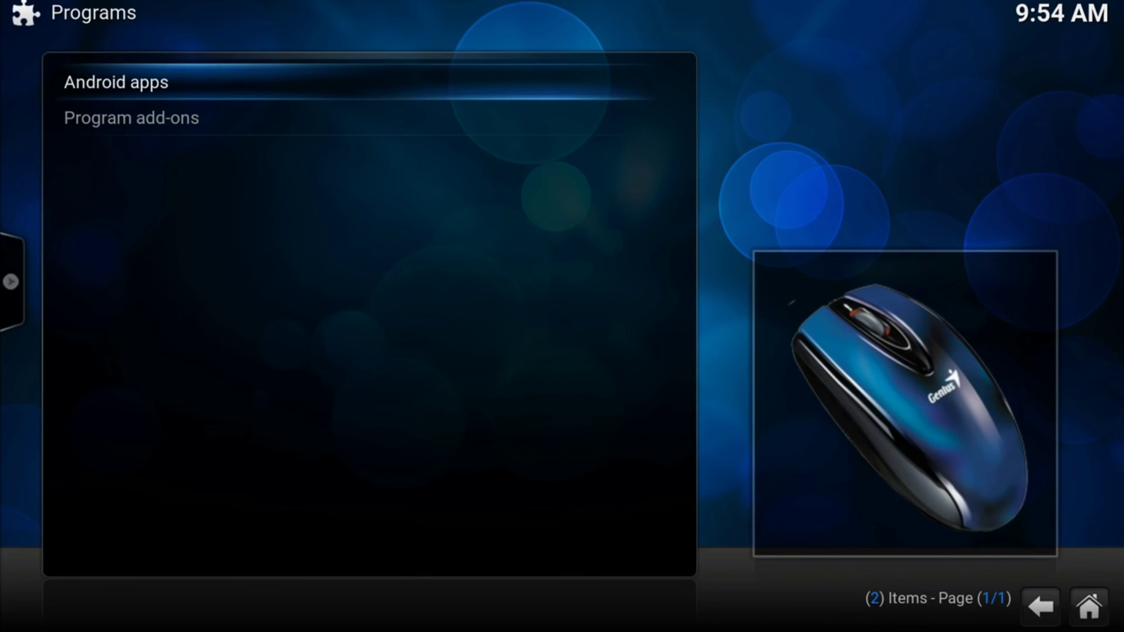
key("Down")
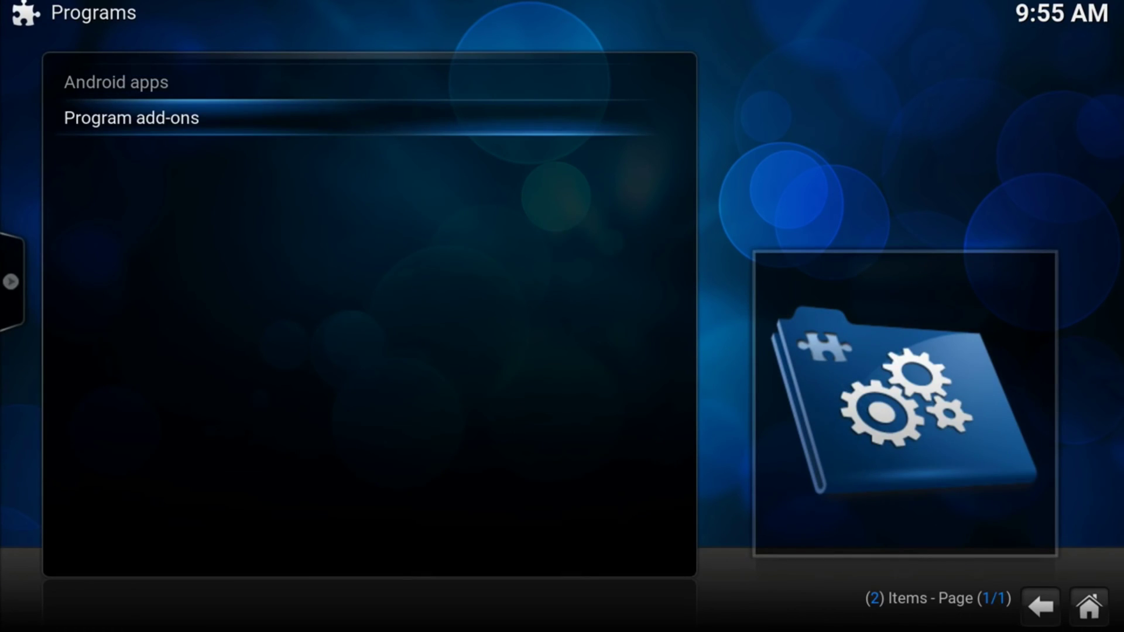
key("Return")
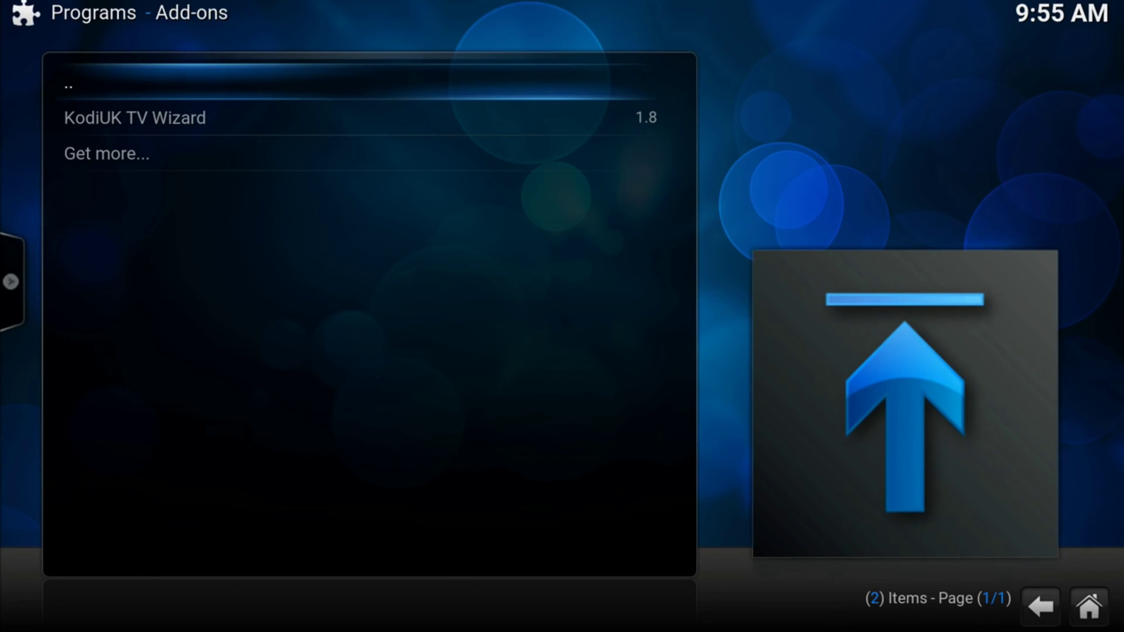
key("Down")
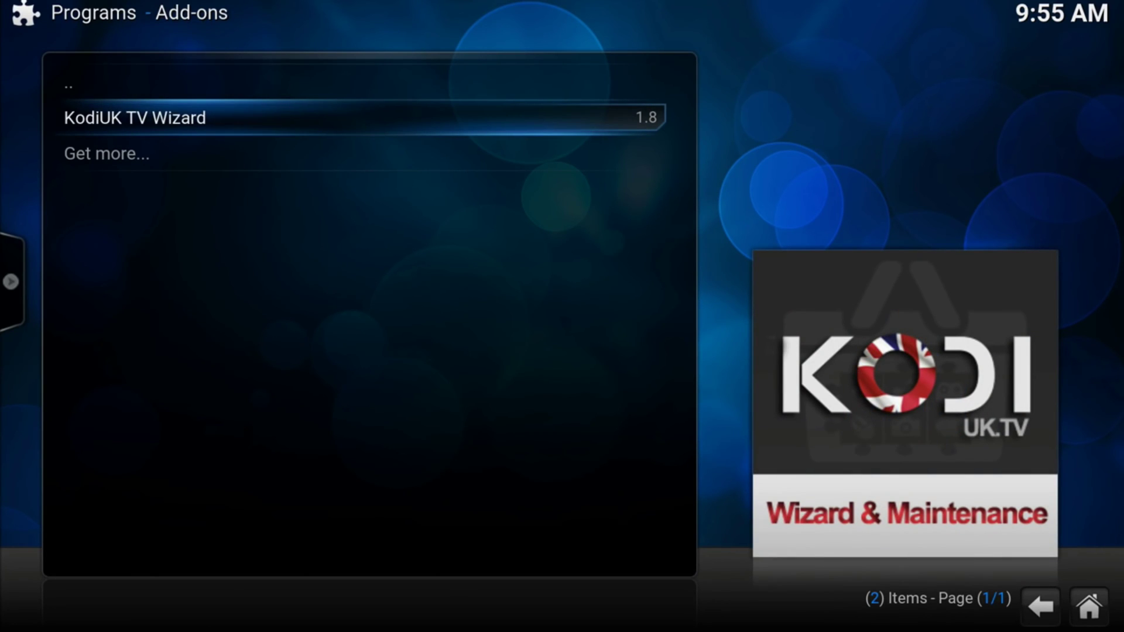
key("Return")
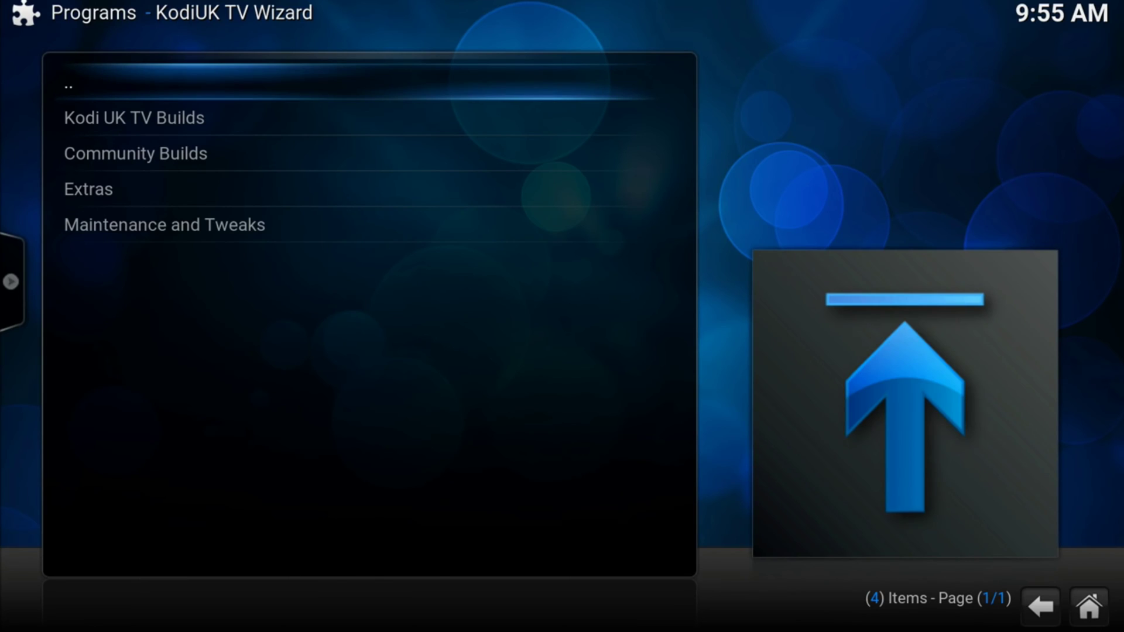
key("Down")
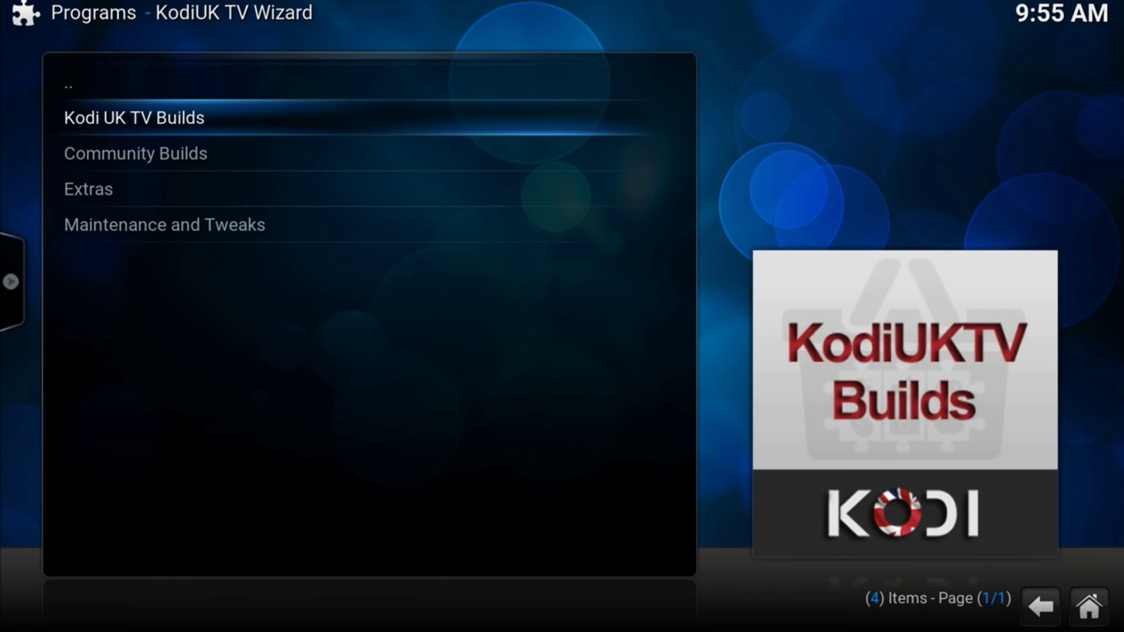
key("Return")
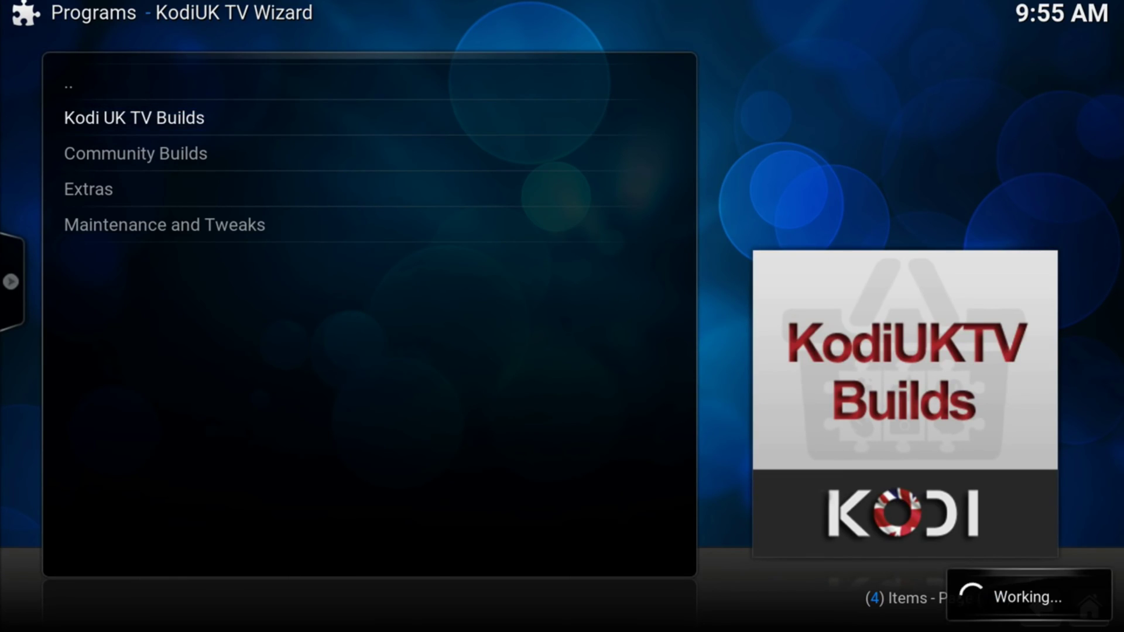
Step: Download the Nemesis build and confirm 'Yes, Close' to force-close Kodi
key("Down")
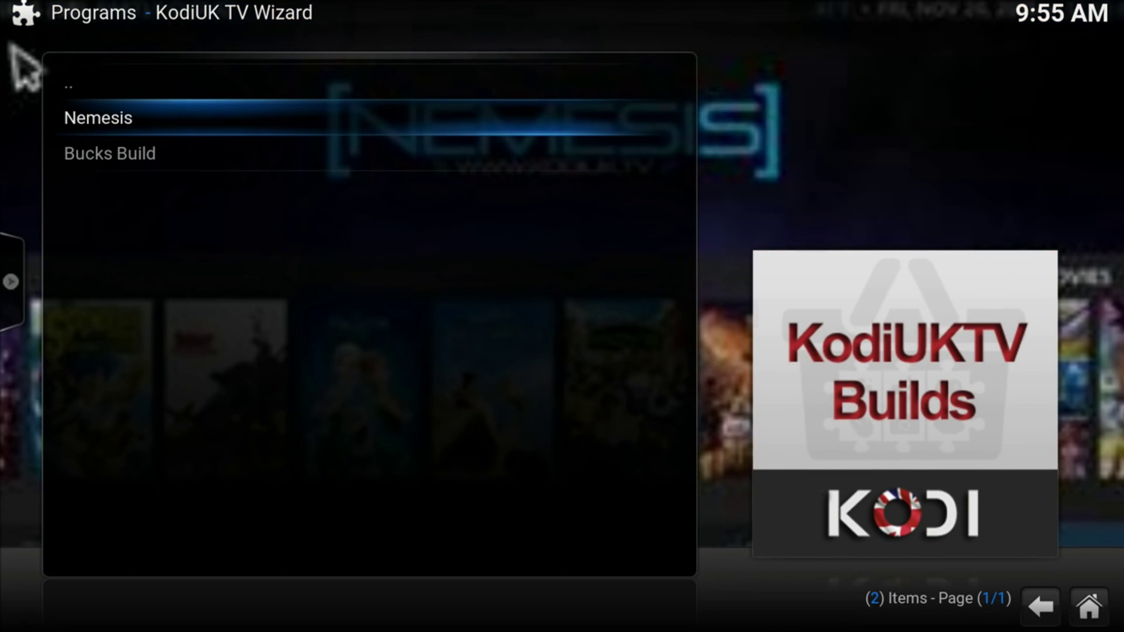
key("Return")
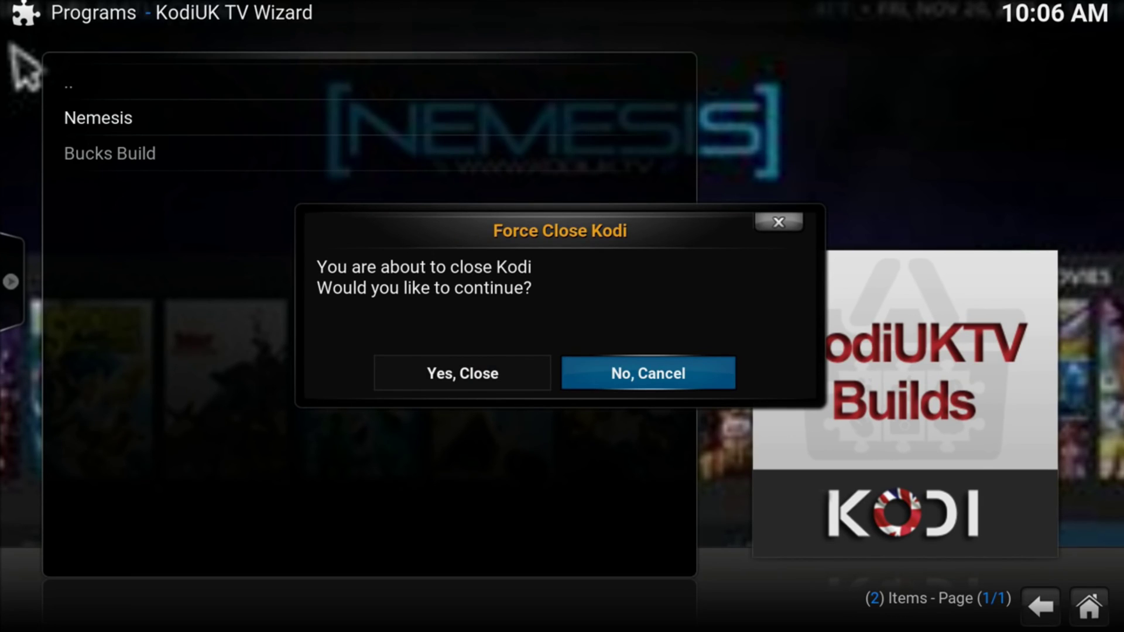
key("Left")
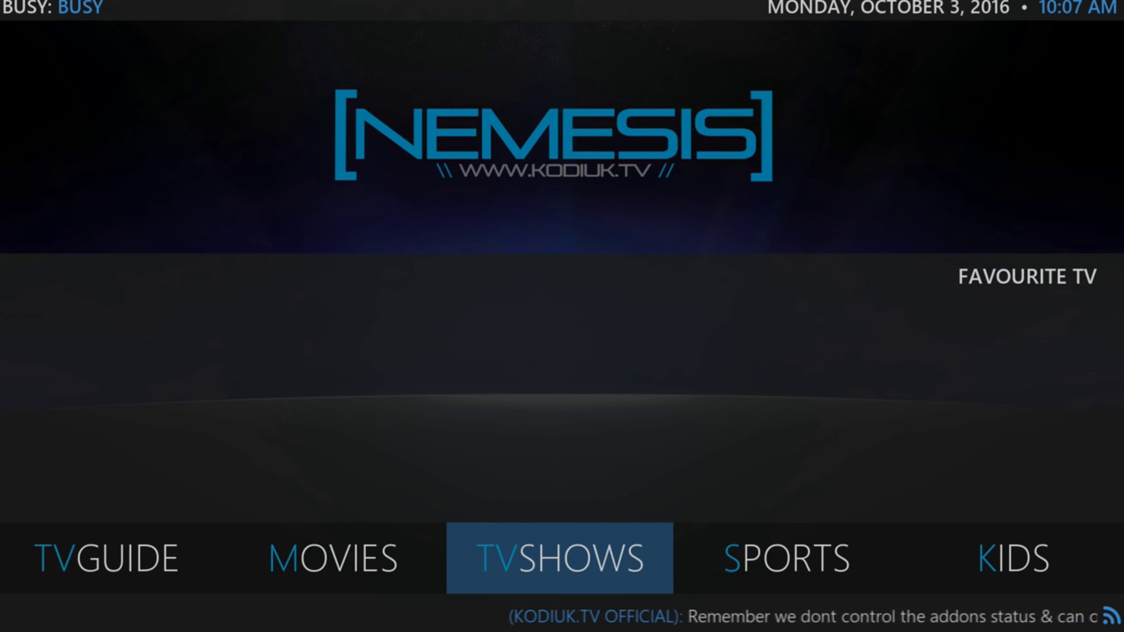
key("Return")
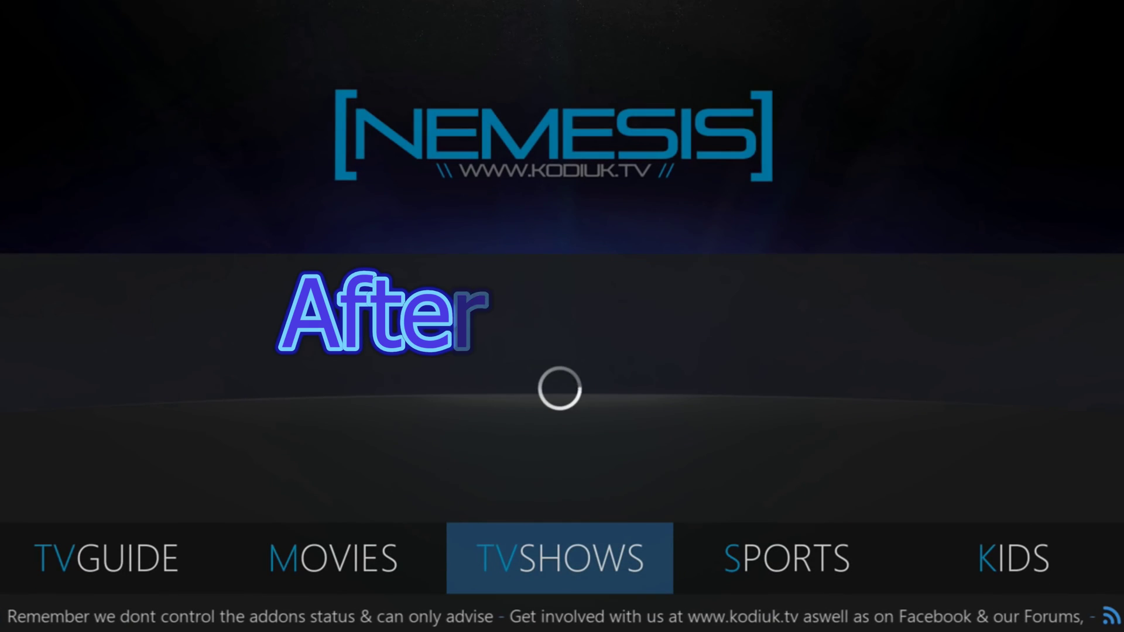
key("Left")
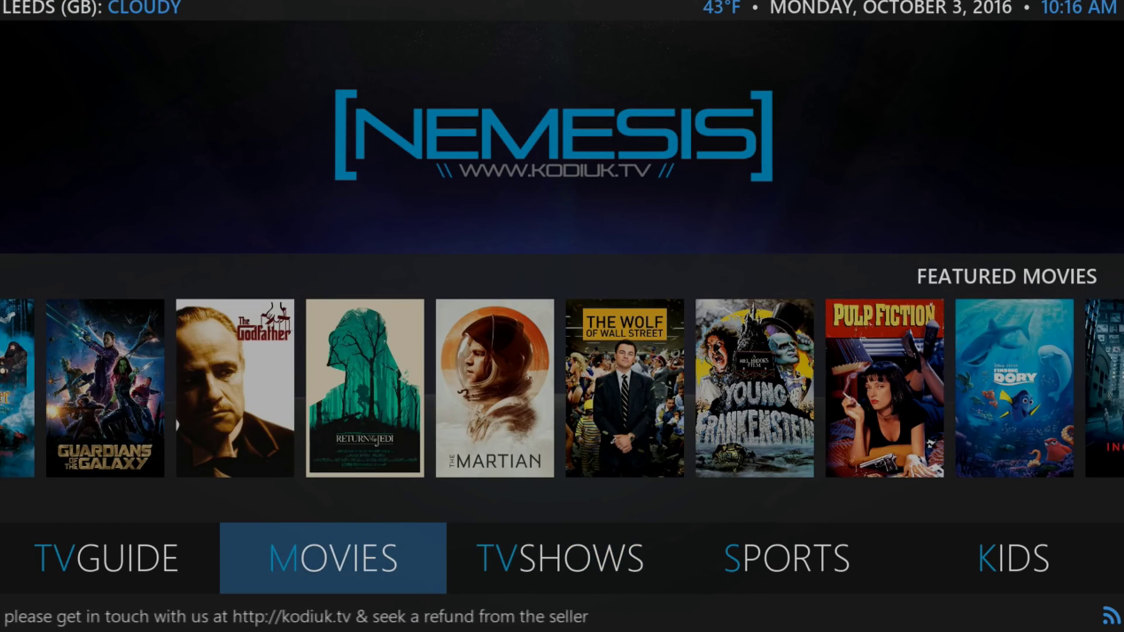
key("Right")
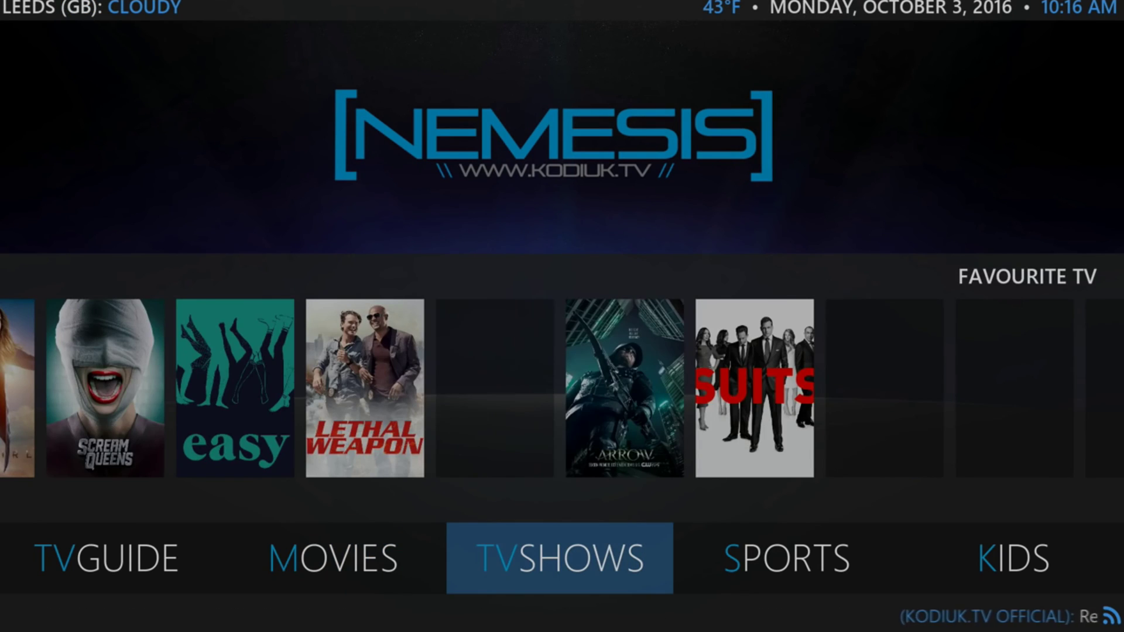
key("Right")
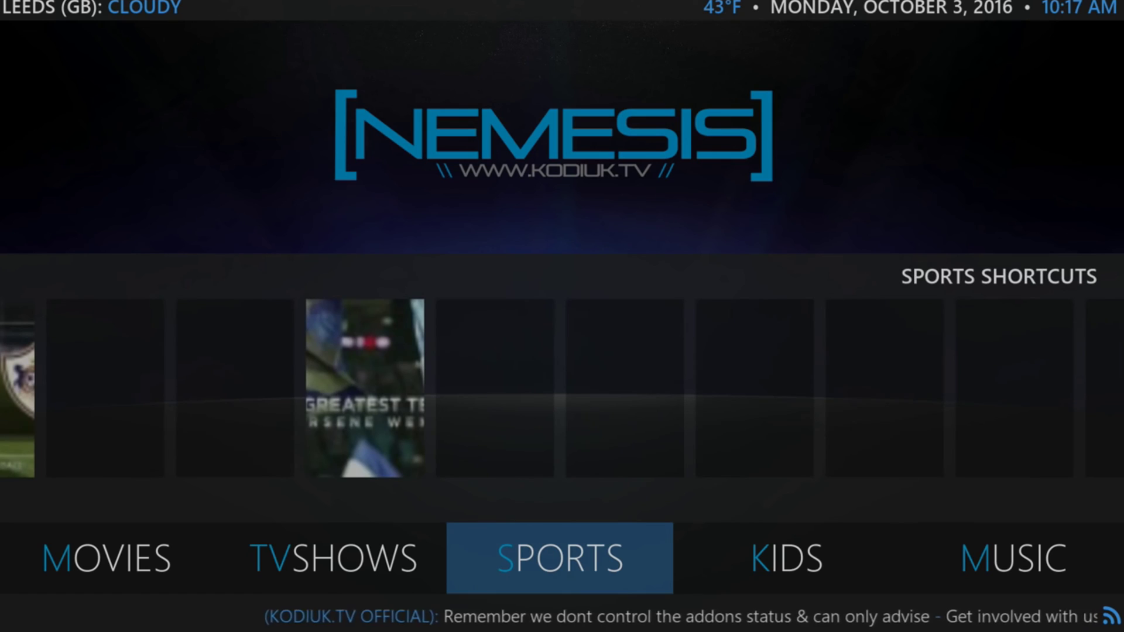
key("Right")
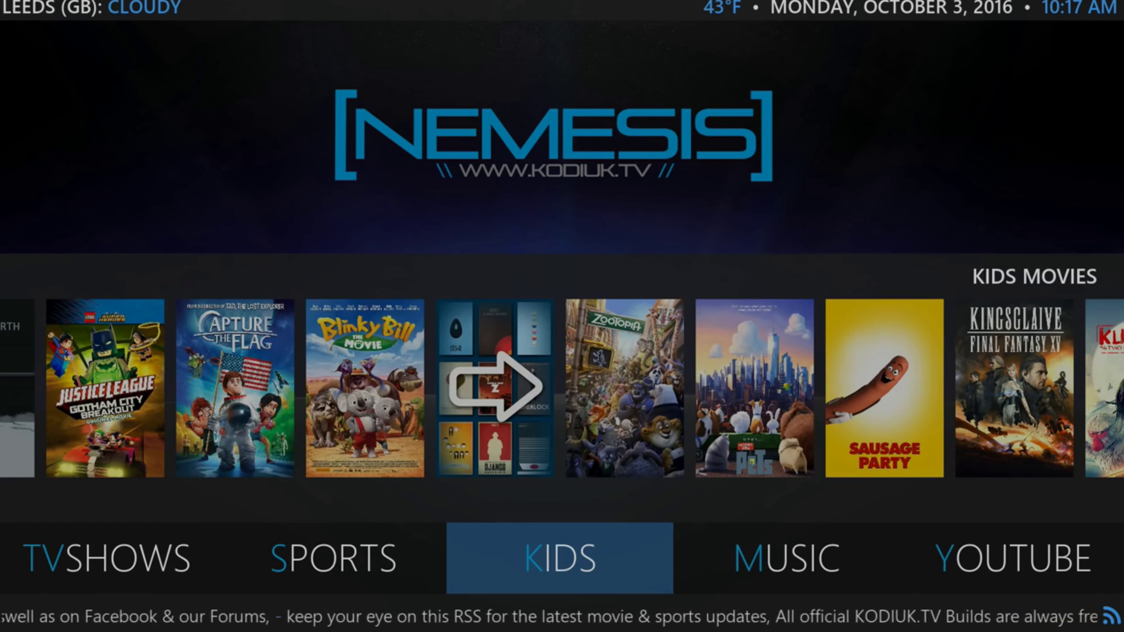
key("Right")
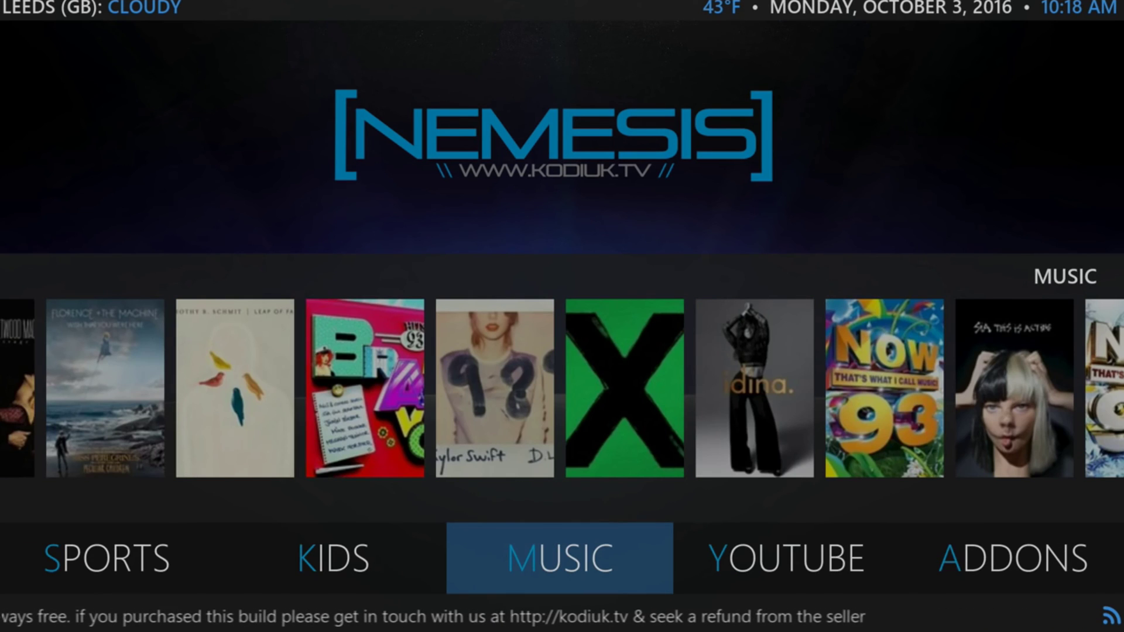
key("Left")
key("Left")
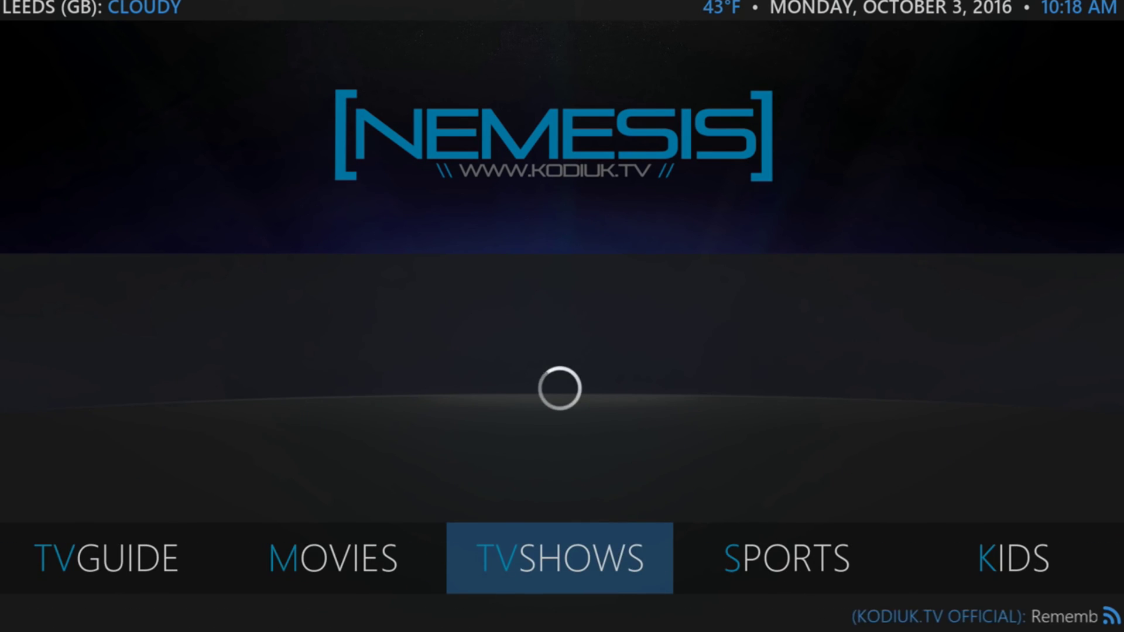
key("Down")
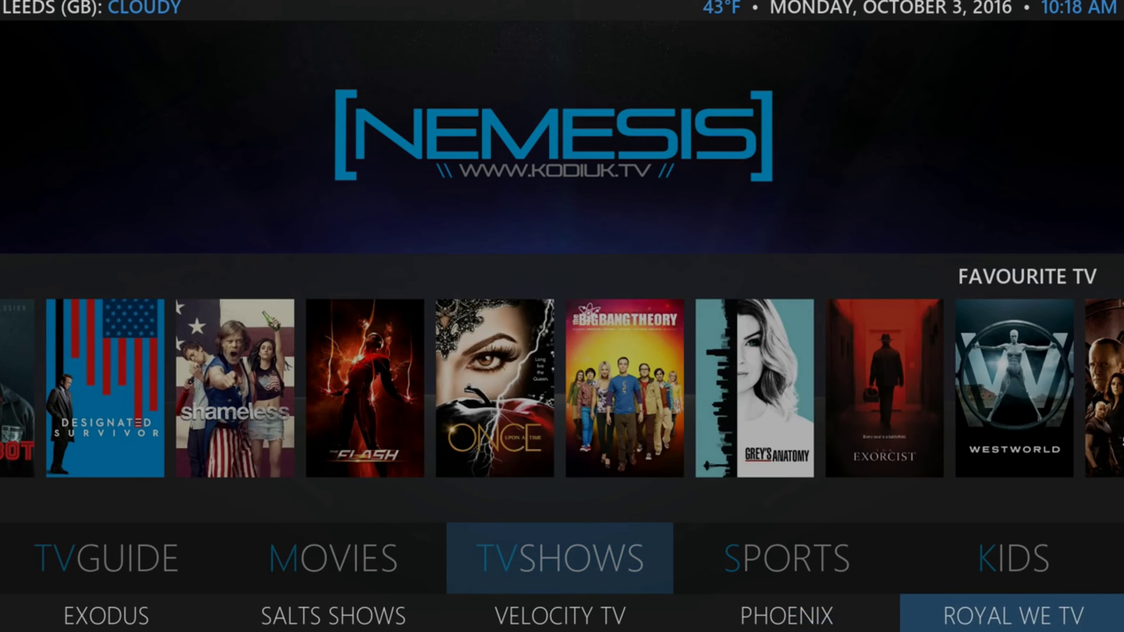
key("Left")
key("Left")
key("Right")
key("Right")
key("Right")
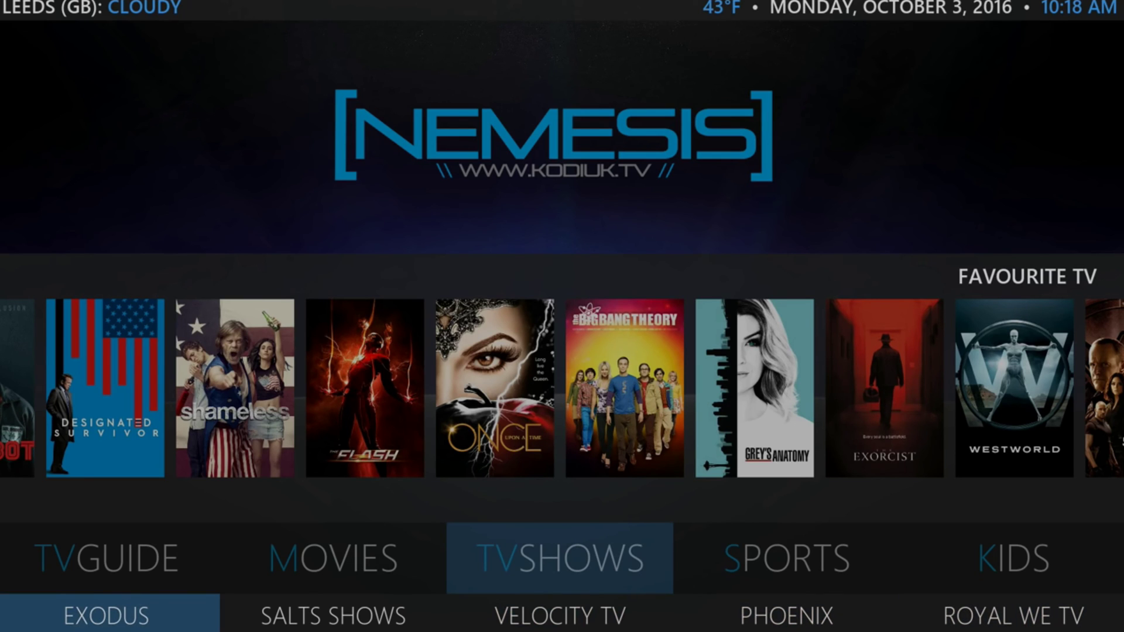
key("Right")
key("Right")
key("Up")
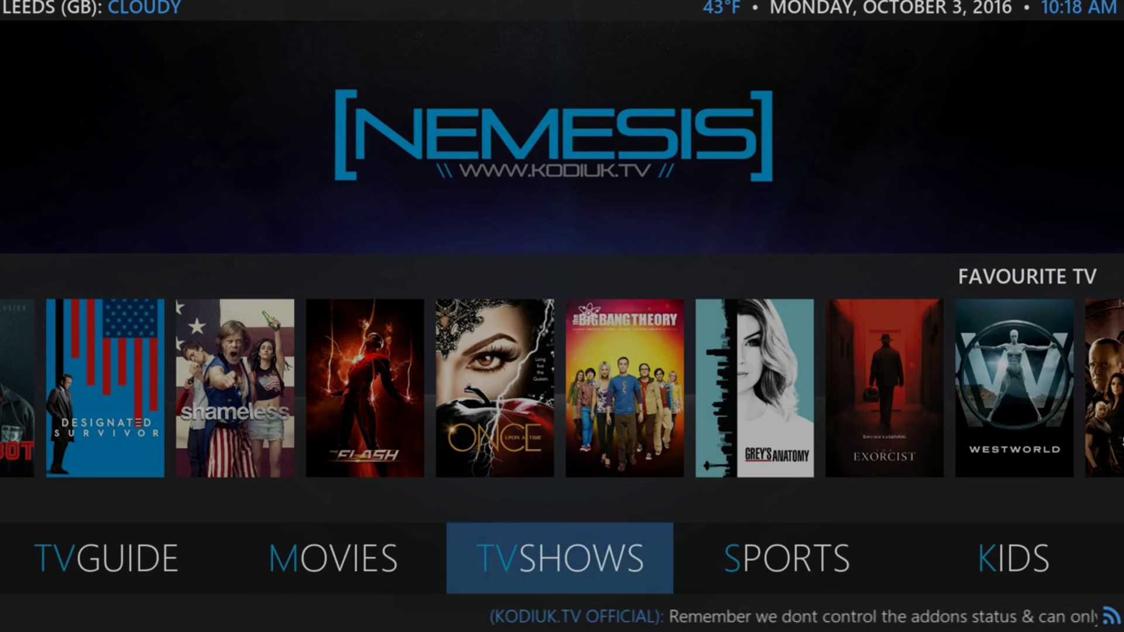